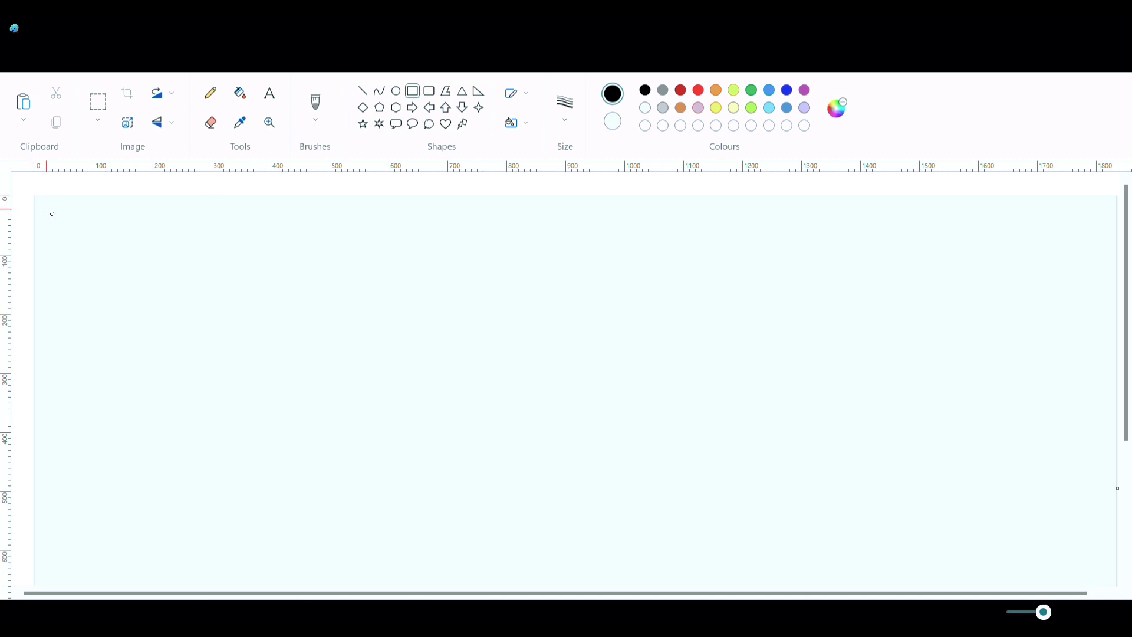
- Draw a black rectangular border about 1800 by 640 px just inside the canvas edges
left_click_drag(52, 214, 1109, 584)
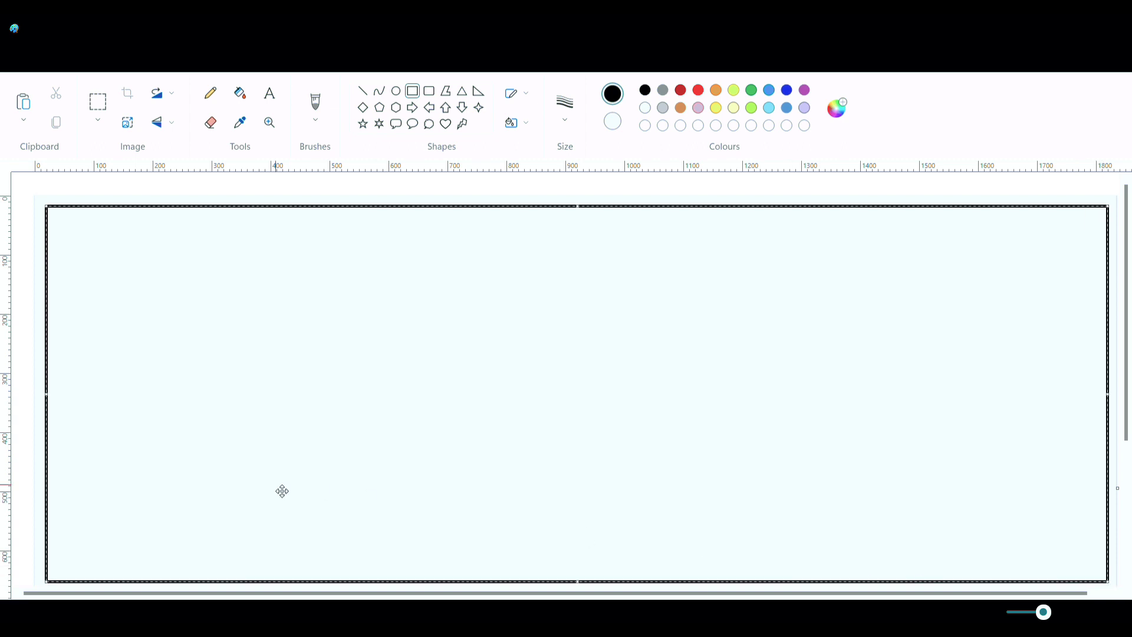
left_click(28, 427)
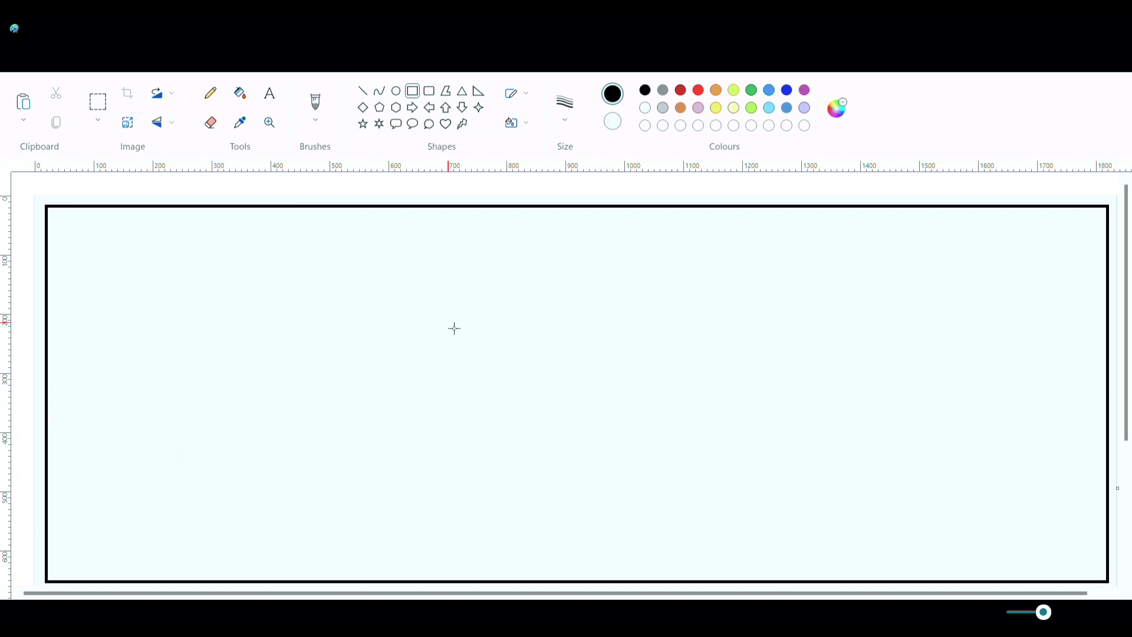
- Draw the house's front wall as an open-topped shape of three straight lines, about 320 px wide and 220 px tall
left_click(362, 91)
left_click_drag(347, 416, 352, 546)
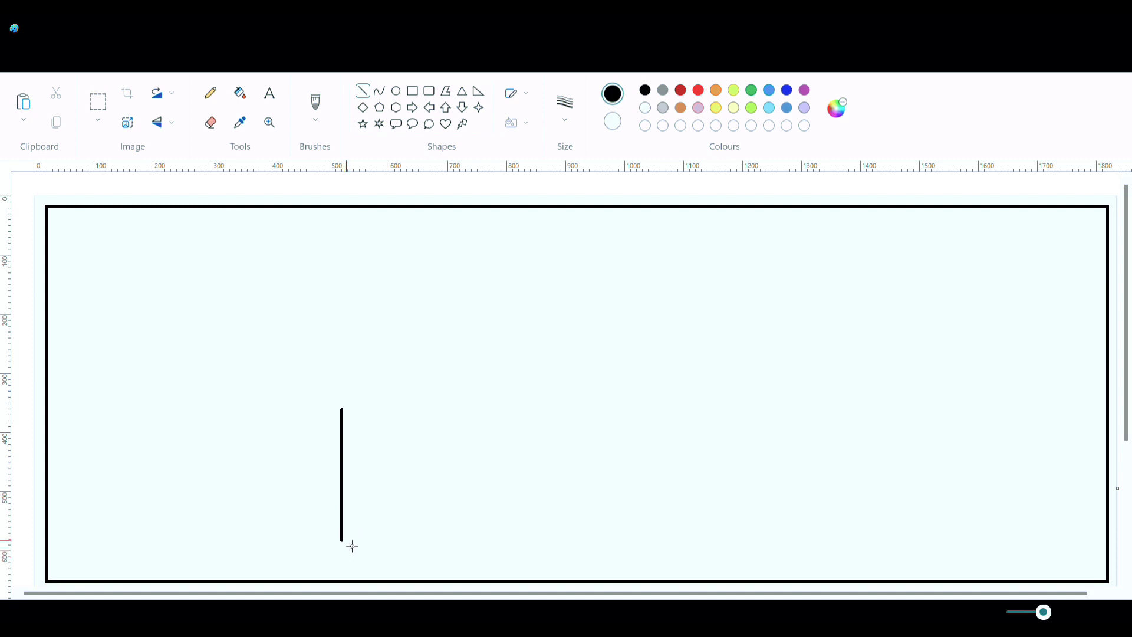
scroll(352, 546, "down", 3)
left_click_drag(342, 436, 536, 435)
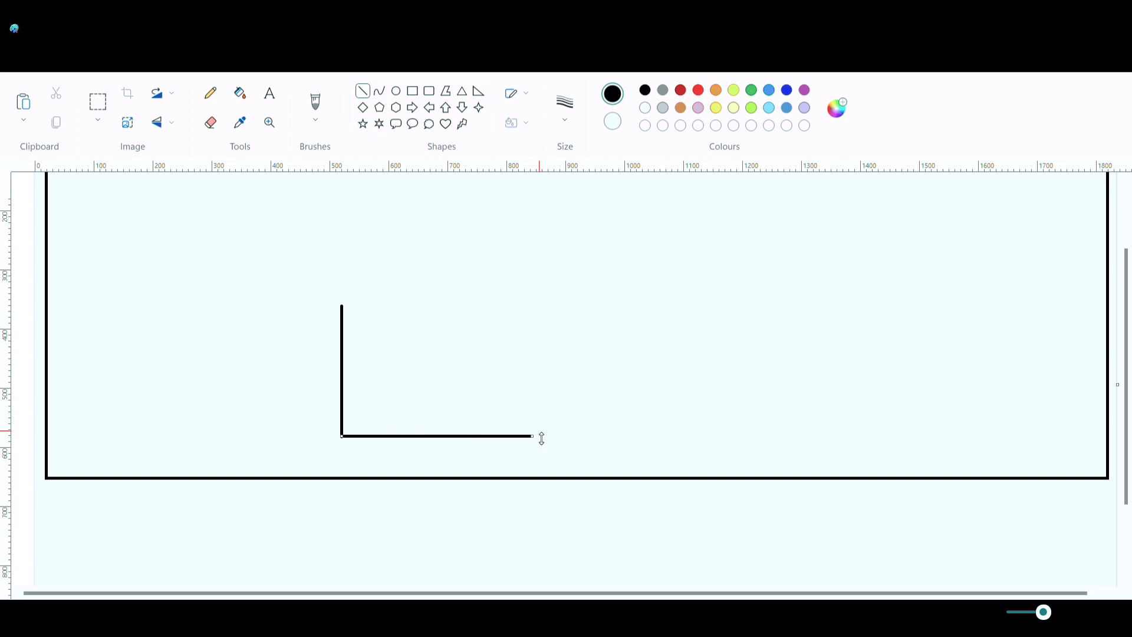
left_click_drag(534, 439, 540, 317)
scroll(602, 324, "up", 3)
- Draw a double-framed window about 225 by 100 px in the front wall and divide it into four panes with three vertical lines
left_click(412, 90)
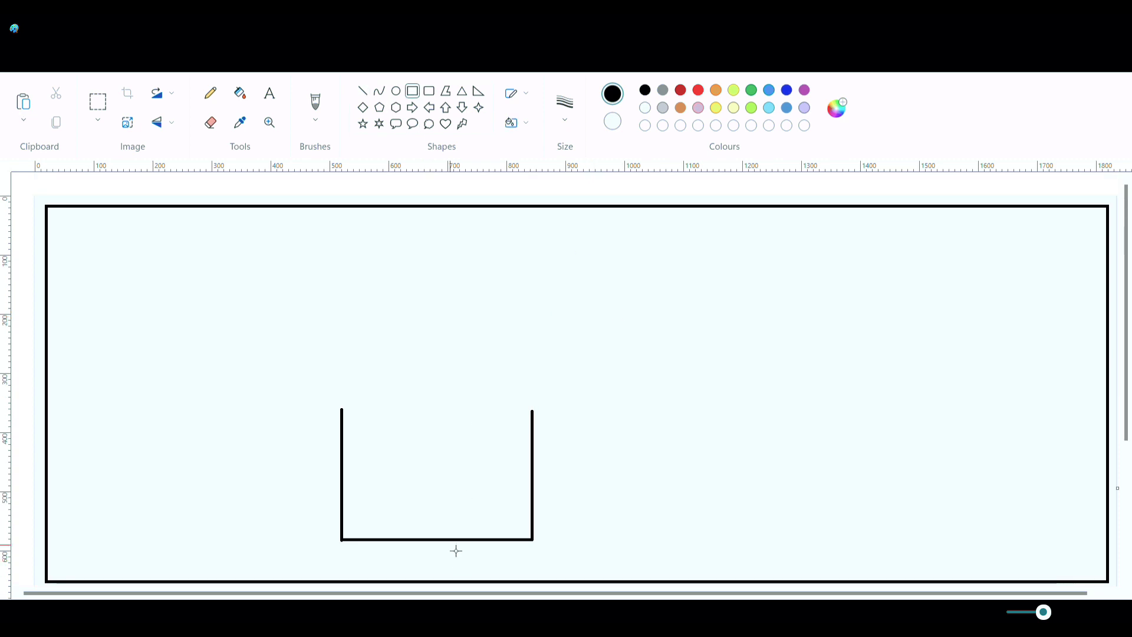
left_click_drag(370, 434, 504, 489)
left_click_drag(377, 439, 438, 472)
left_click(231, 496)
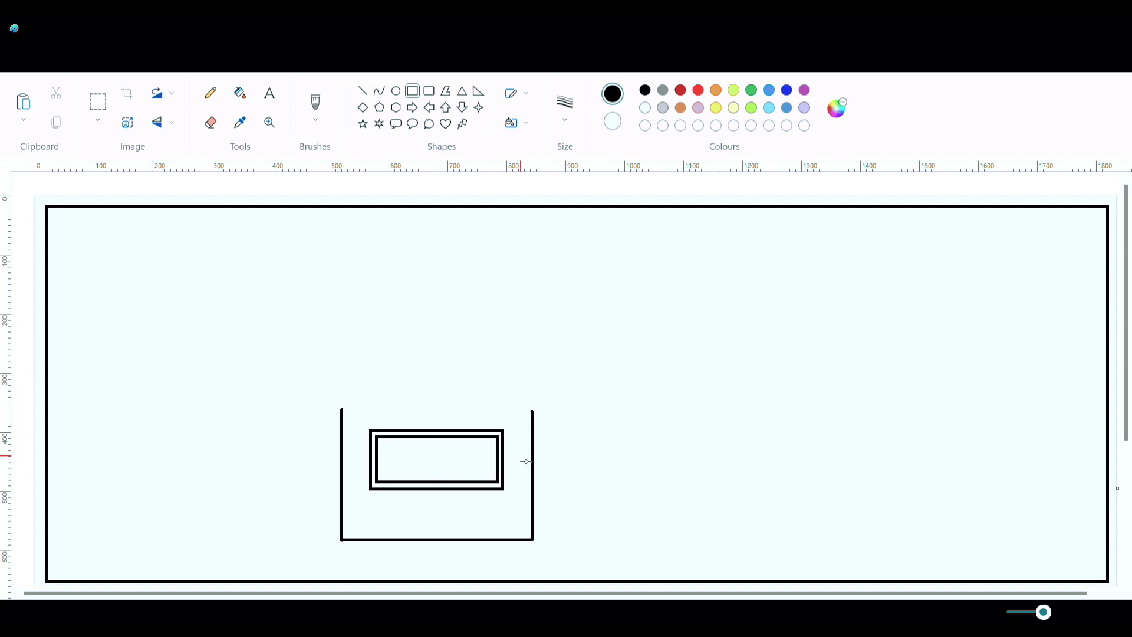
left_click(362, 90)
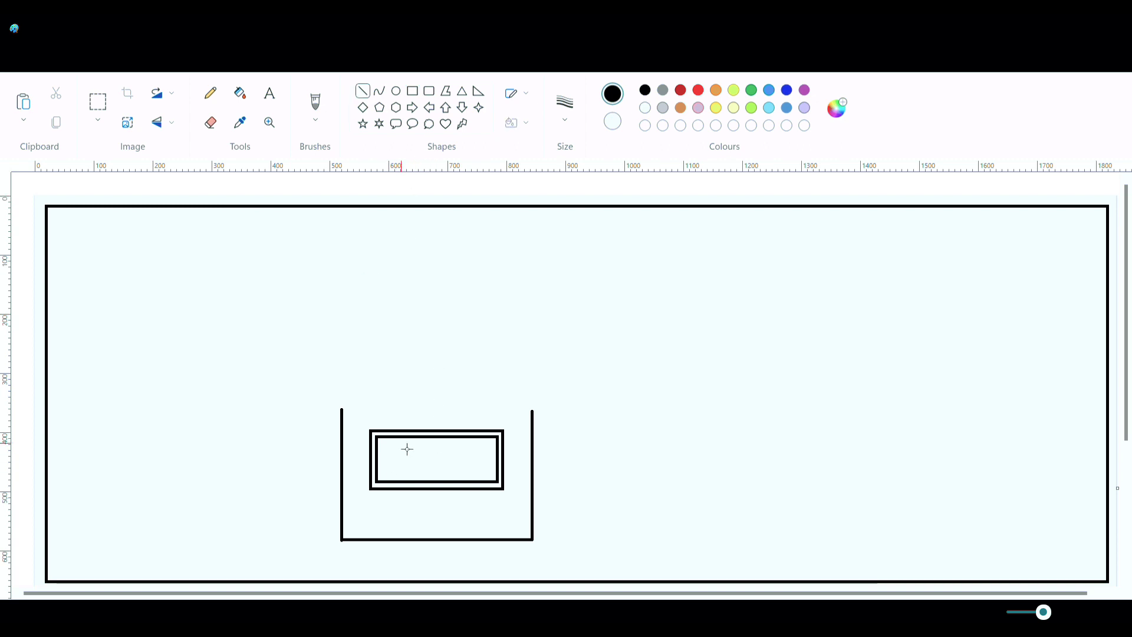
left_click_drag(407, 445, 407, 486)
left_click_drag(437, 445, 438, 485)
left_click_drag(466, 443, 466, 475)
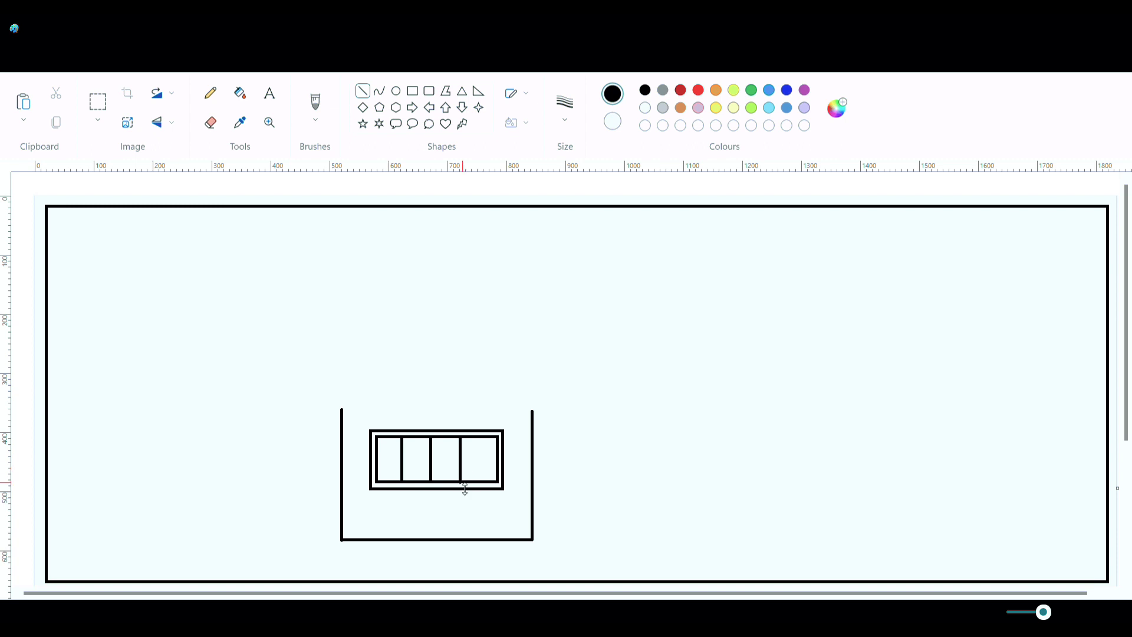
- Draw the side wing as a rectangle about 470 by 205 px adjoining the front wall, with a rectangular door and a thin doorstep
left_click_drag(533, 420, 814, 544)
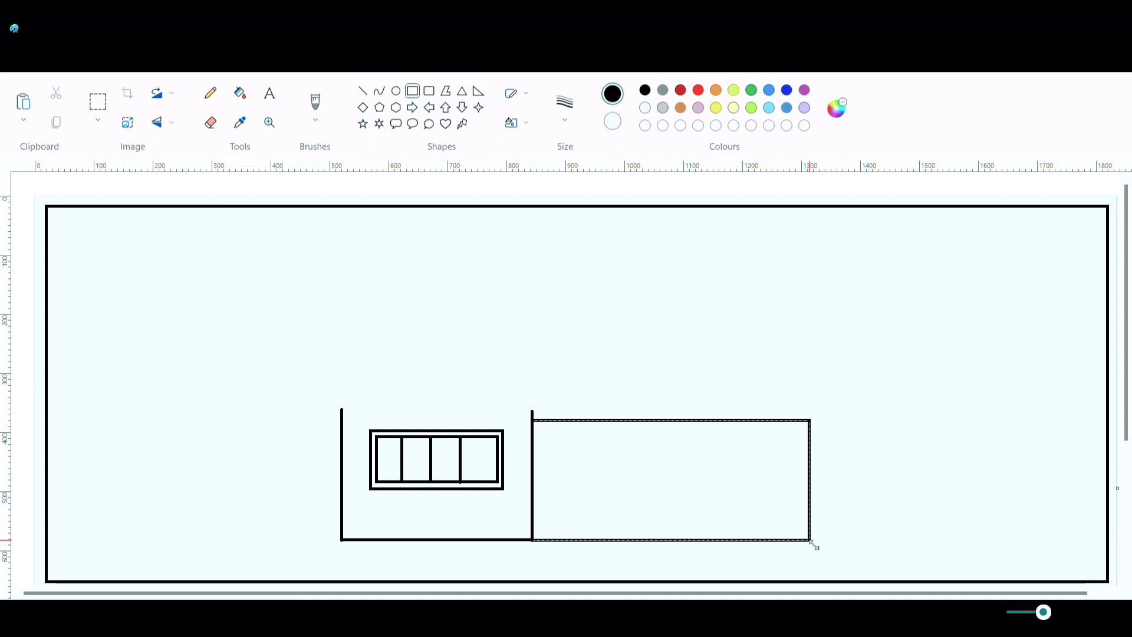
left_click_drag(558, 536, 624, 450)
left_click(660, 211)
left_click(627, 183)
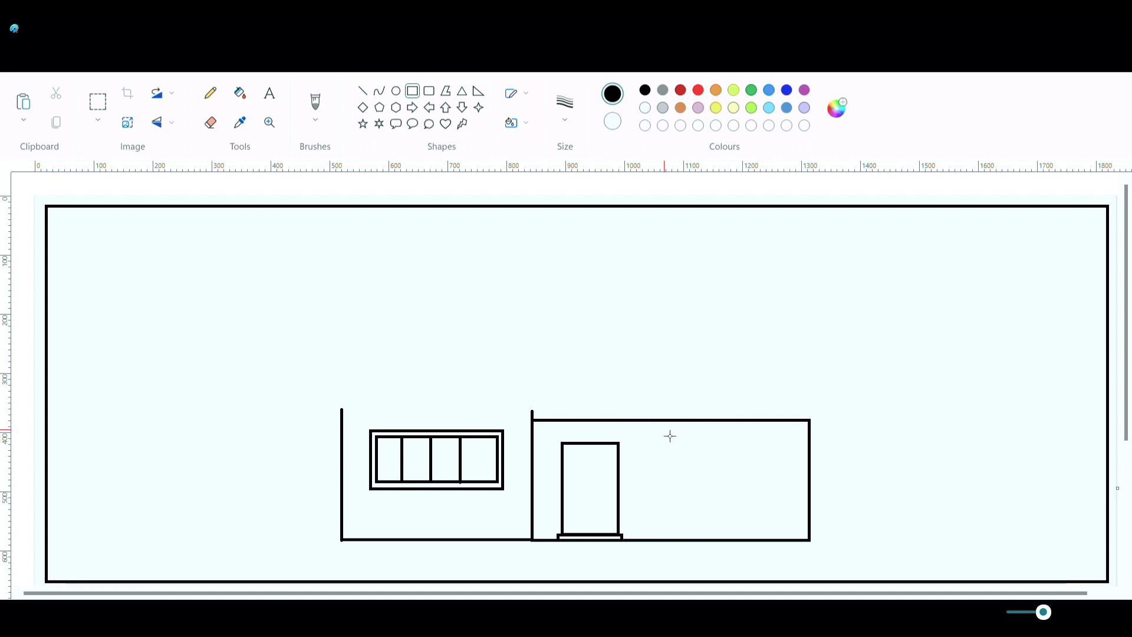
- Draw a double-framed window about 240 by 100 px beside the door in the side wing
left_click_drag(659, 431, 785, 501)
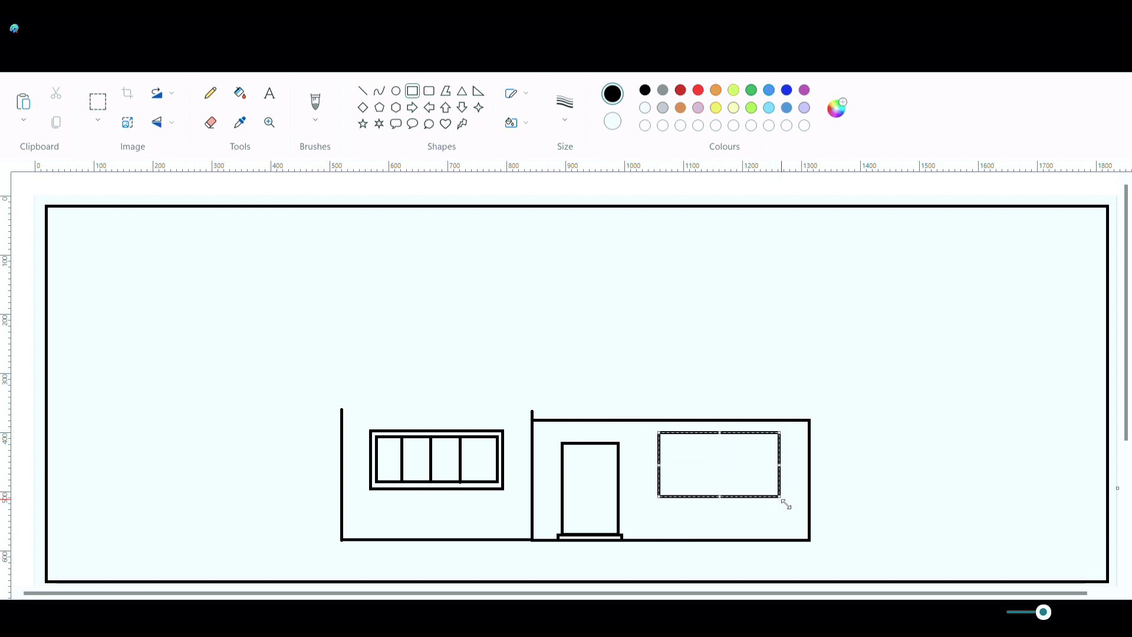
mouse_move(786, 504)
left_mouse_down()
mouse_move(777, 498)
mouse_move(793, 505)
left_mouse_up()
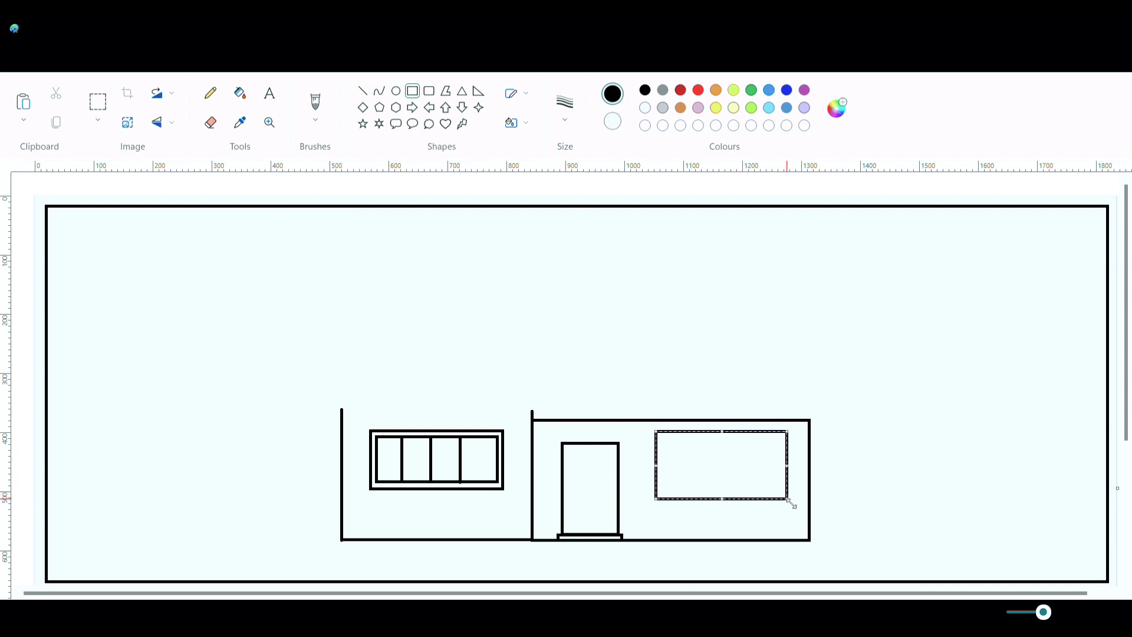
left_click_drag(654, 450, 787, 501)
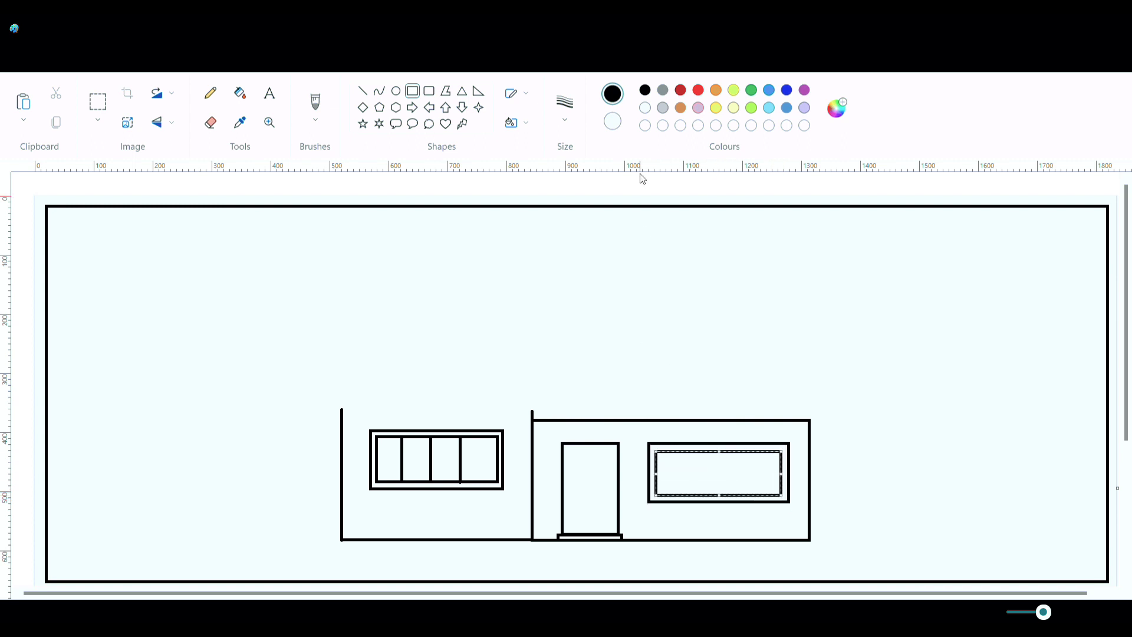
left_click(640, 195)
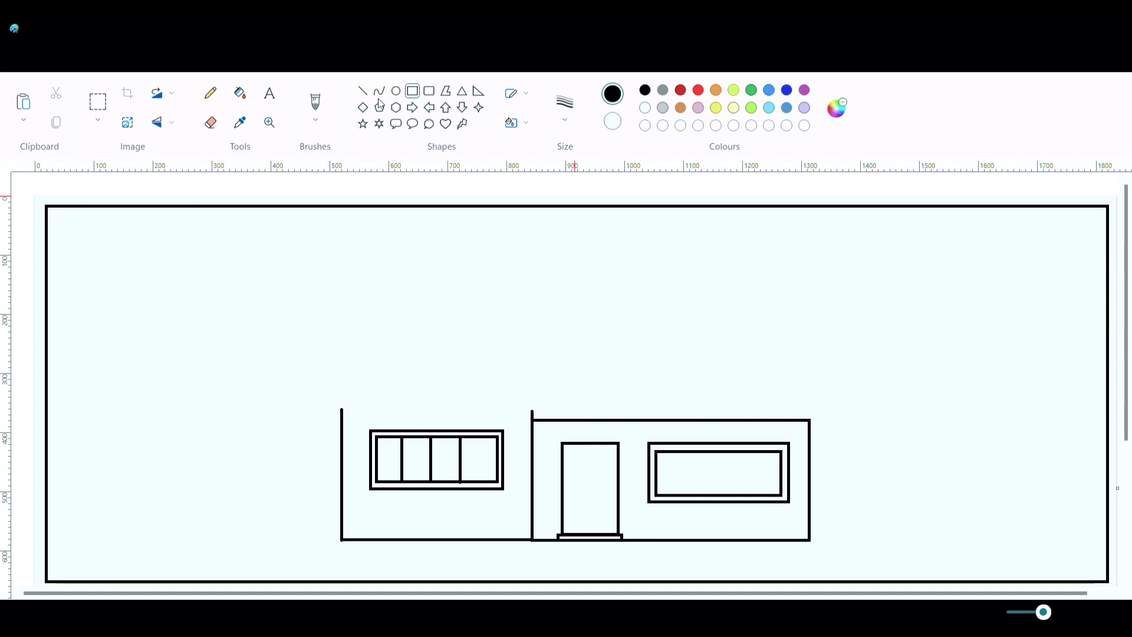
- Split the side wing's window into three panes with two vertical lines and add a small round doorknob to the door
left_click(363, 92)
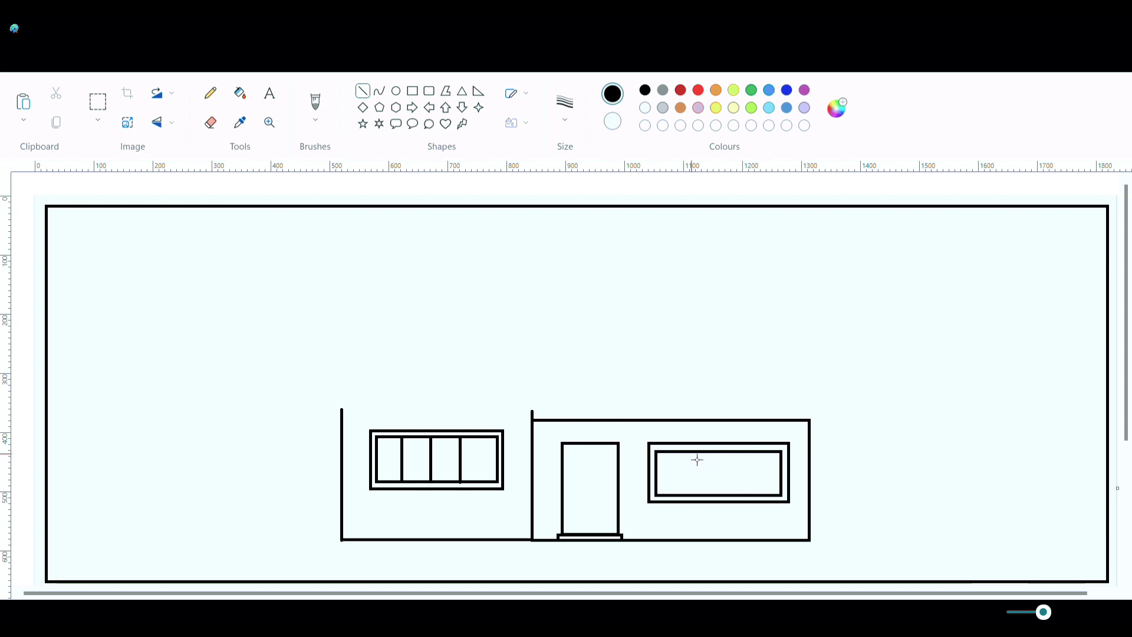
left_click_drag(697, 473, 697, 501)
left_click_drag(740, 452, 741, 501)
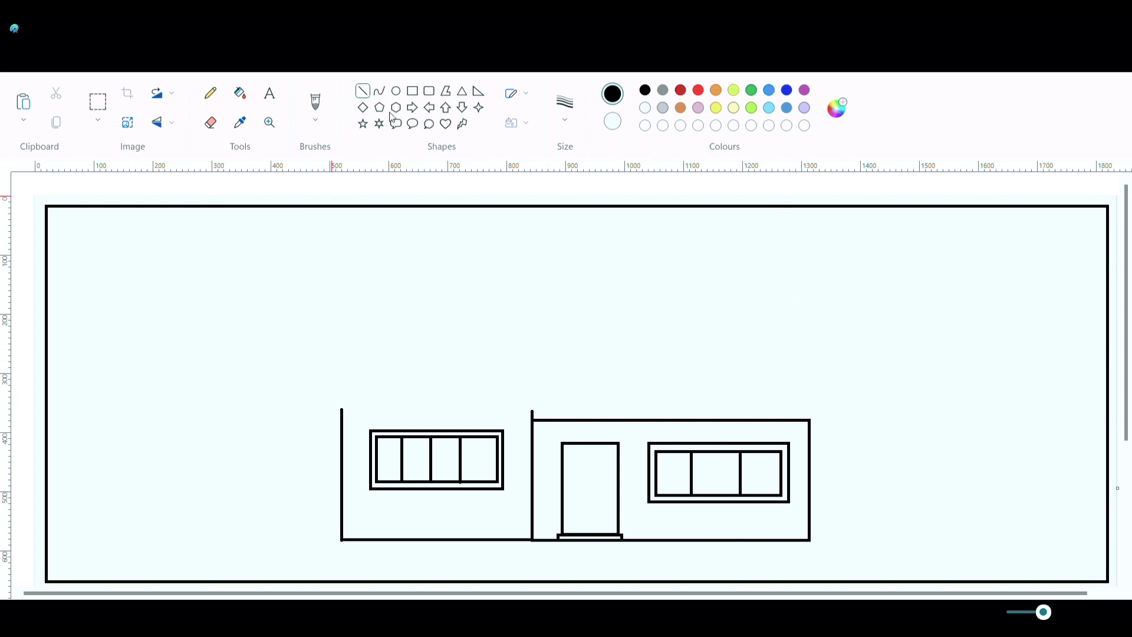
left_click(396, 90)
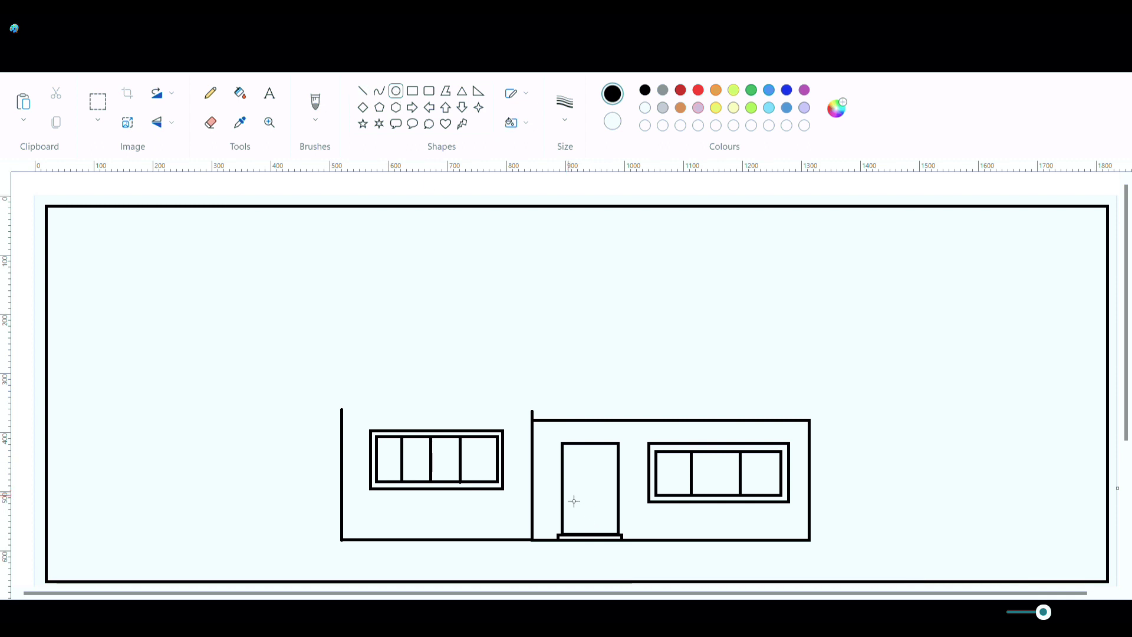
- Draw a gable roof over the front wall with parallel inner and outer sloping lines joined by short ends at the eaves
left_click(363, 91)
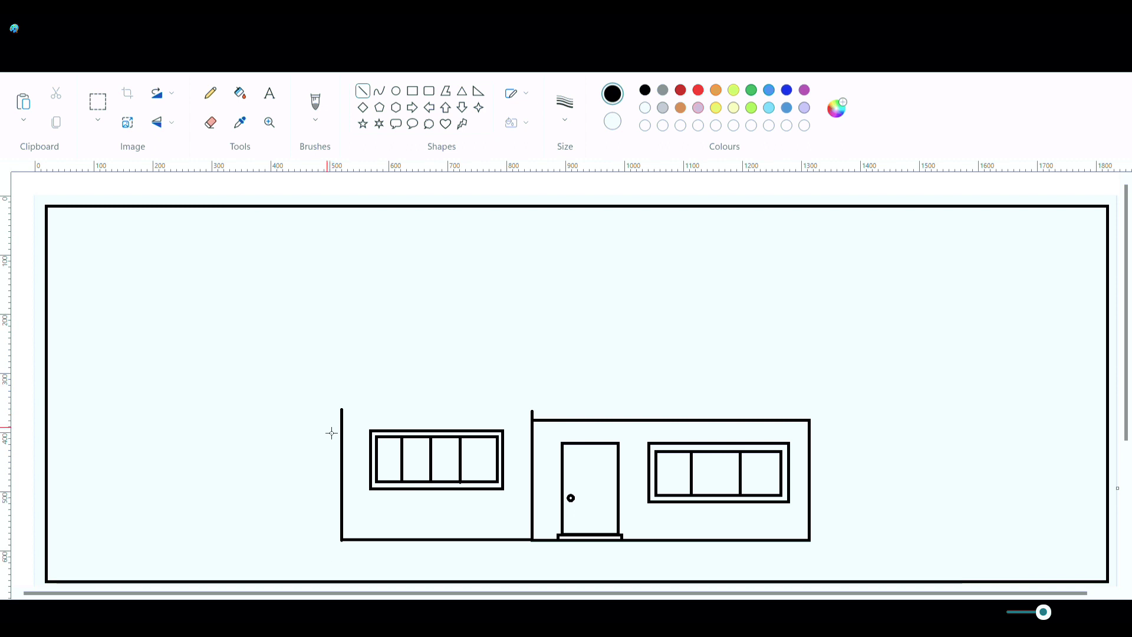
mouse_move(315, 426)
left_mouse_down()
mouse_move(416, 372)
mouse_move(428, 335)
left_mouse_up()
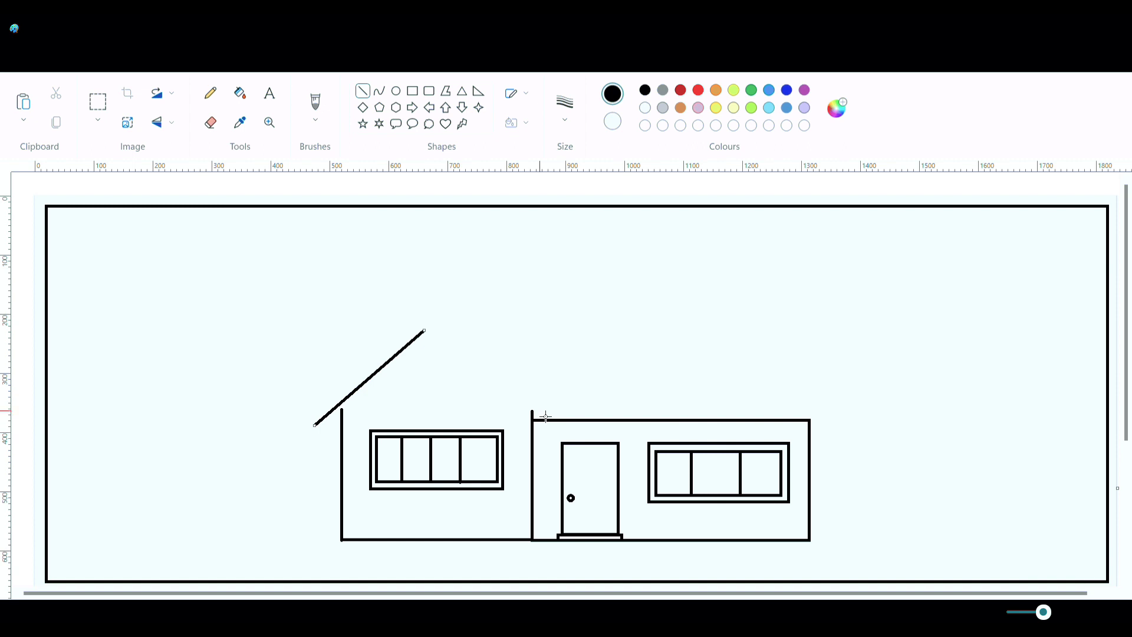
left_click_drag(542, 415, 429, 336)
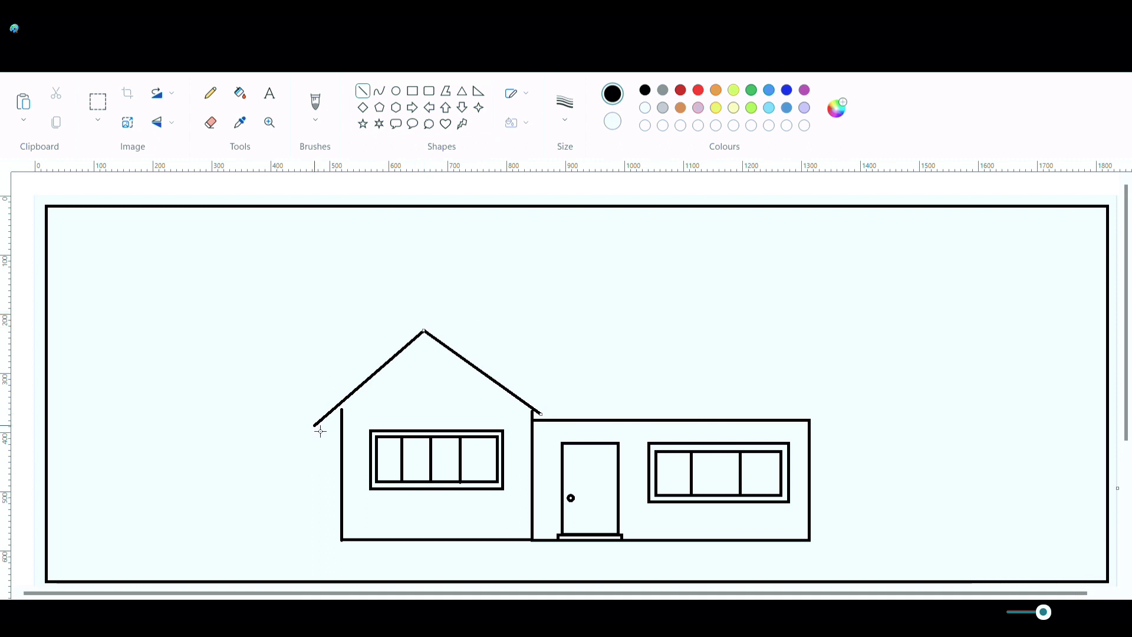
left_click_drag(309, 427, 312, 421)
left_click_drag(308, 417, 423, 317)
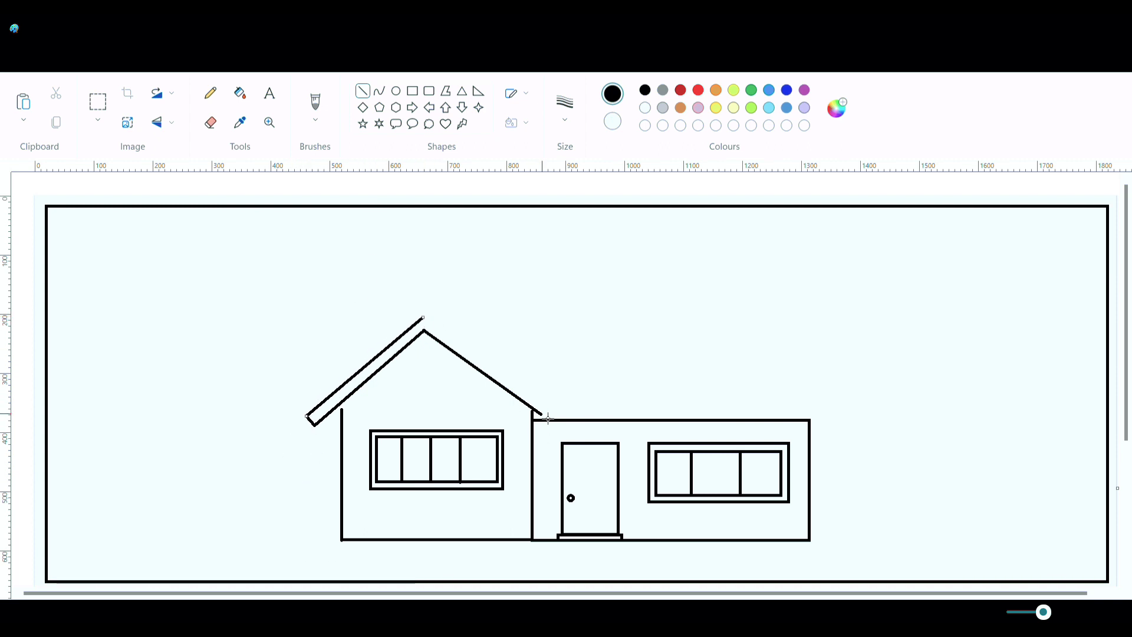
left_click_drag(541, 415, 551, 405)
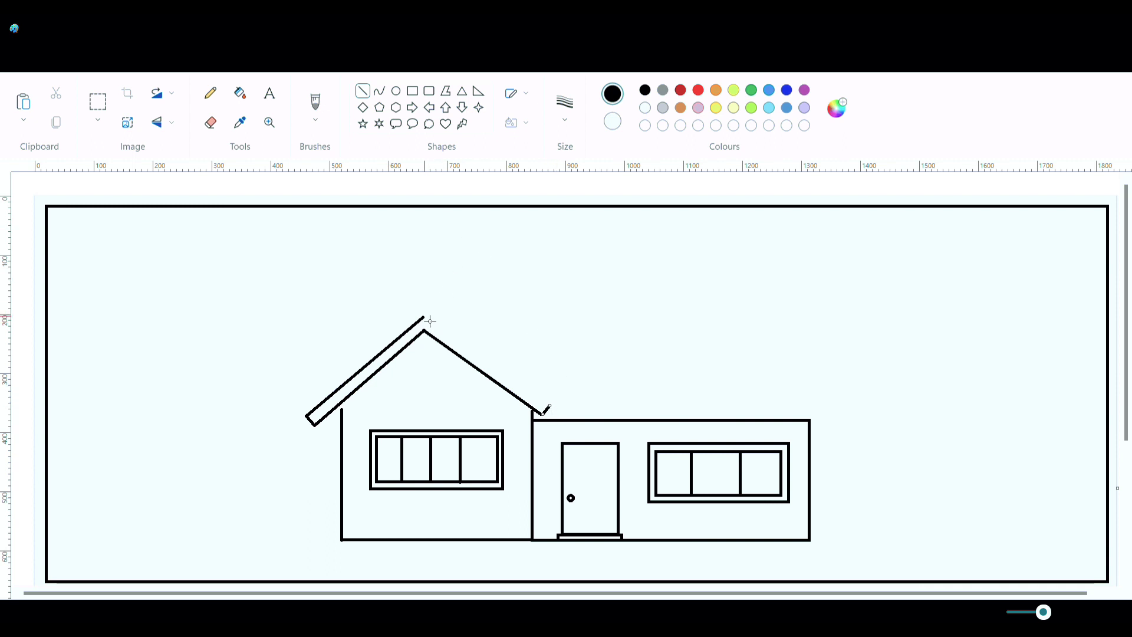
left_click_drag(430, 321, 557, 415)
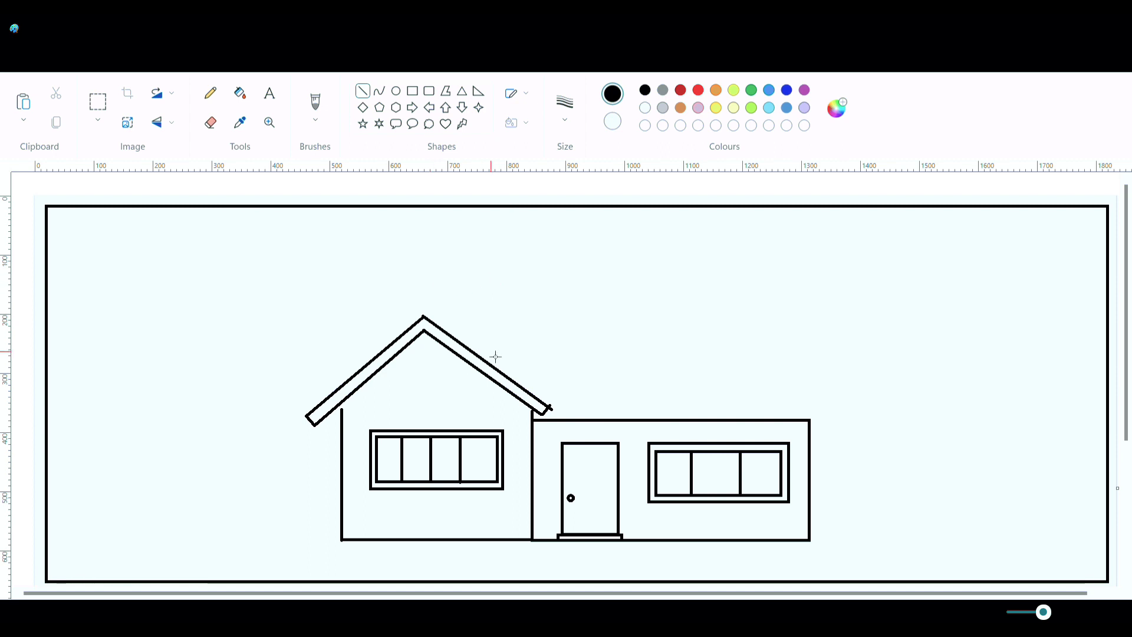
left_click(100, 103)
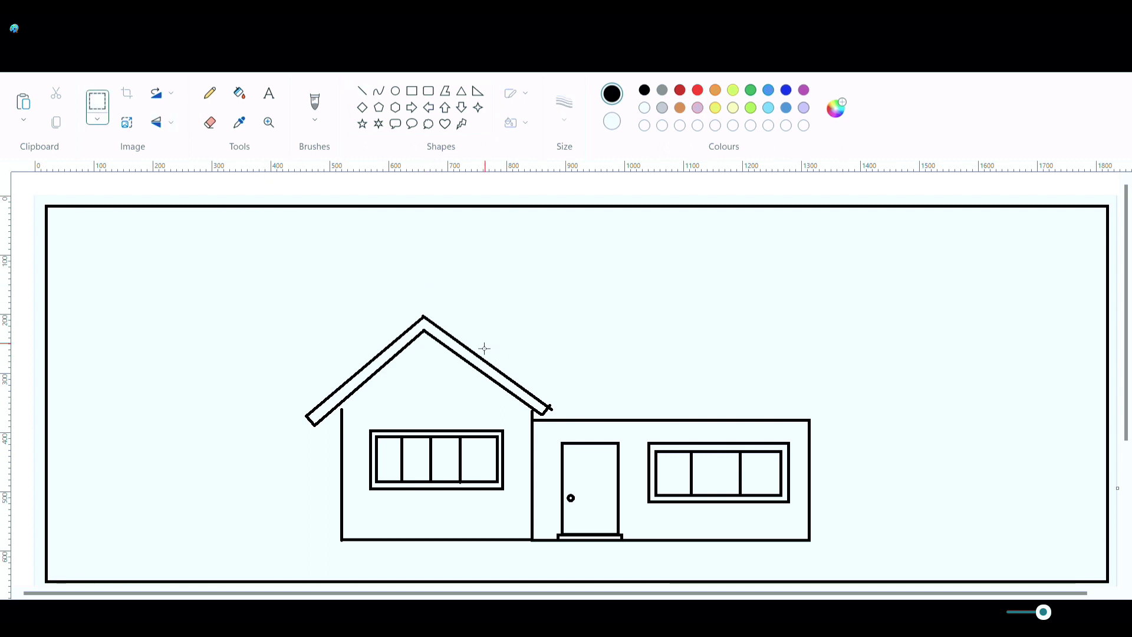
- Outline the side wing's roof with a ridge line about 570 px long, a short eave overhang and a sloping end line
left_click_drag(439, 327, 782, 348)
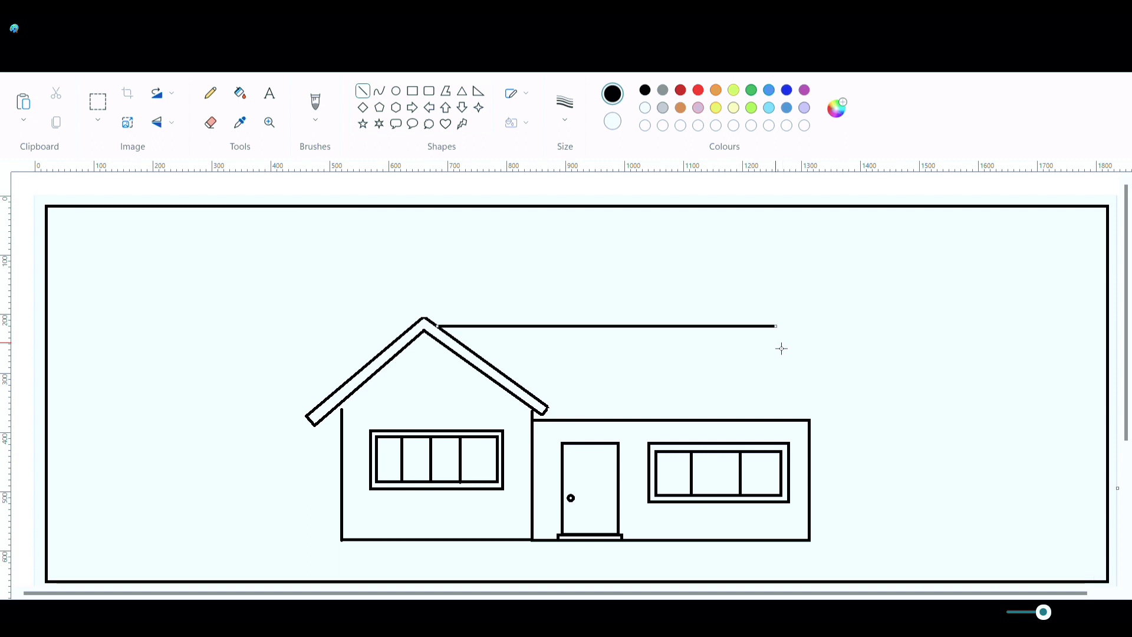
scroll(846, 425, "up", 3)
left_click_drag(481, 440, 515, 446)
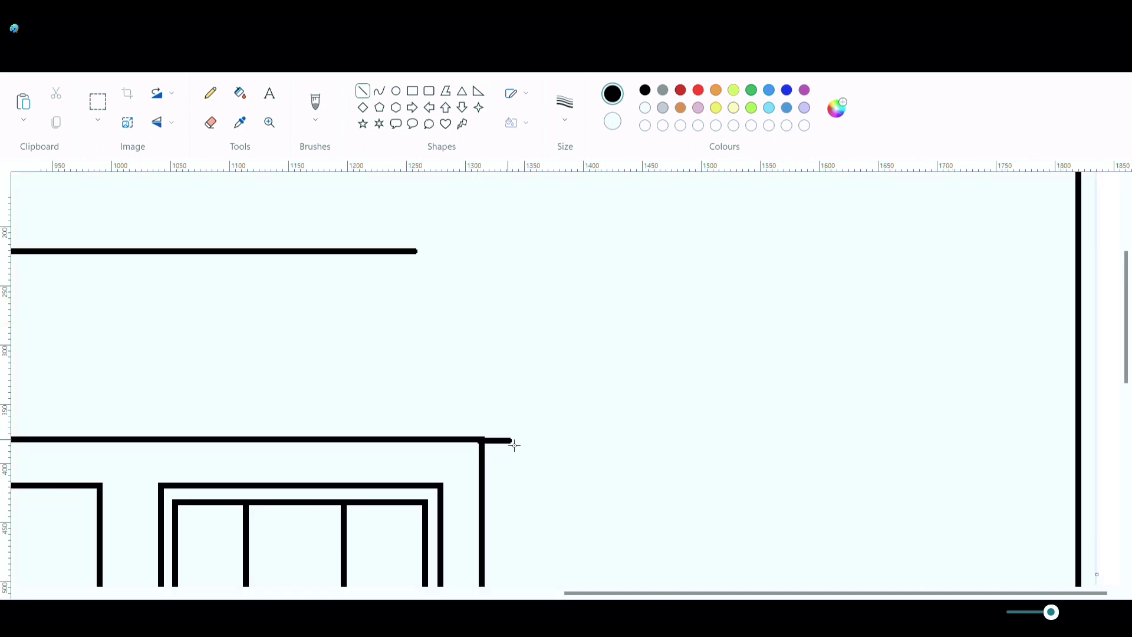
mouse_move(417, 251)
left_mouse_down()
mouse_move(490, 346)
mouse_move(514, 446)
left_mouse_up()
scroll(508, 443, "down", 3)
- Draw a small rectangular window about 90 by 60 px in the gable and divide it into four panes with a cross
left_click(412, 91)
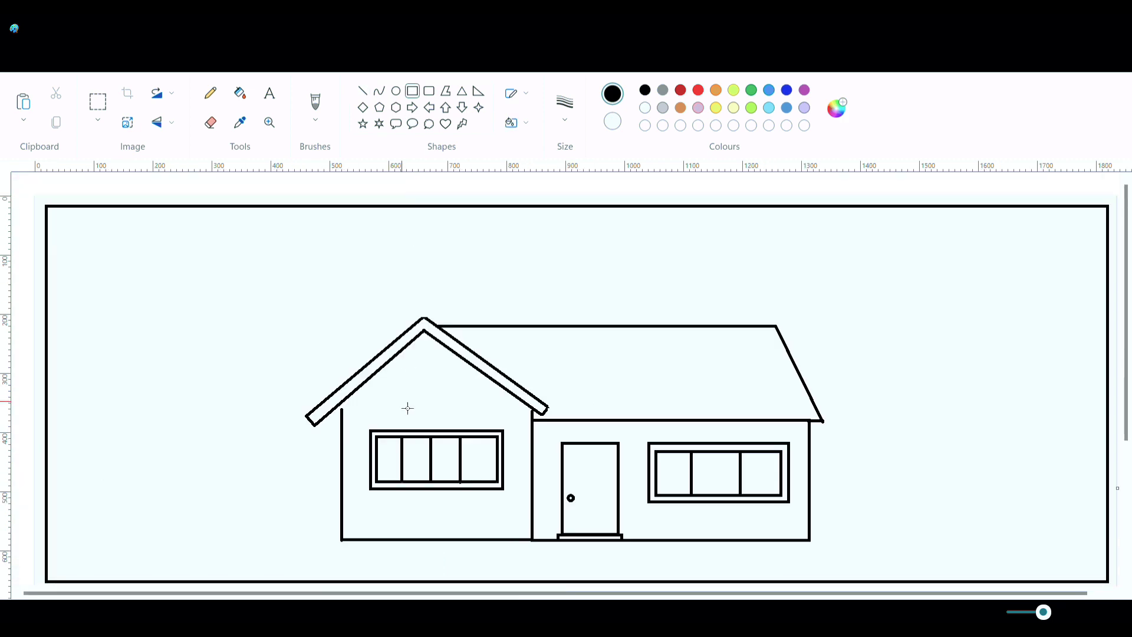
left_click_drag(407, 368, 461, 405)
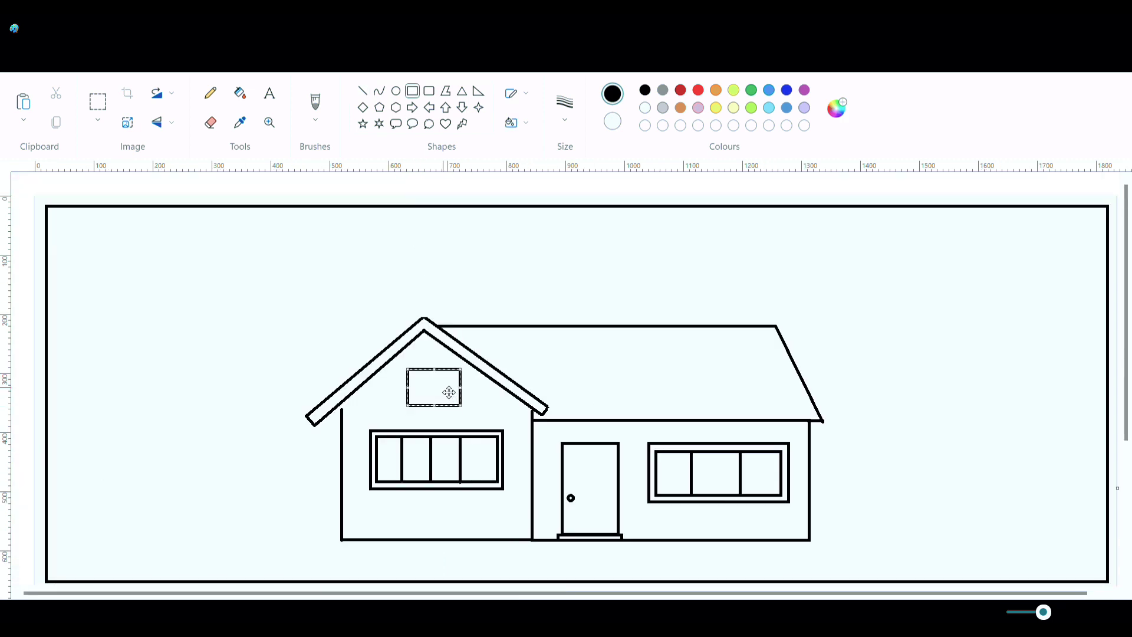
left_click(363, 90)
left_click_drag(432, 369, 439, 402)
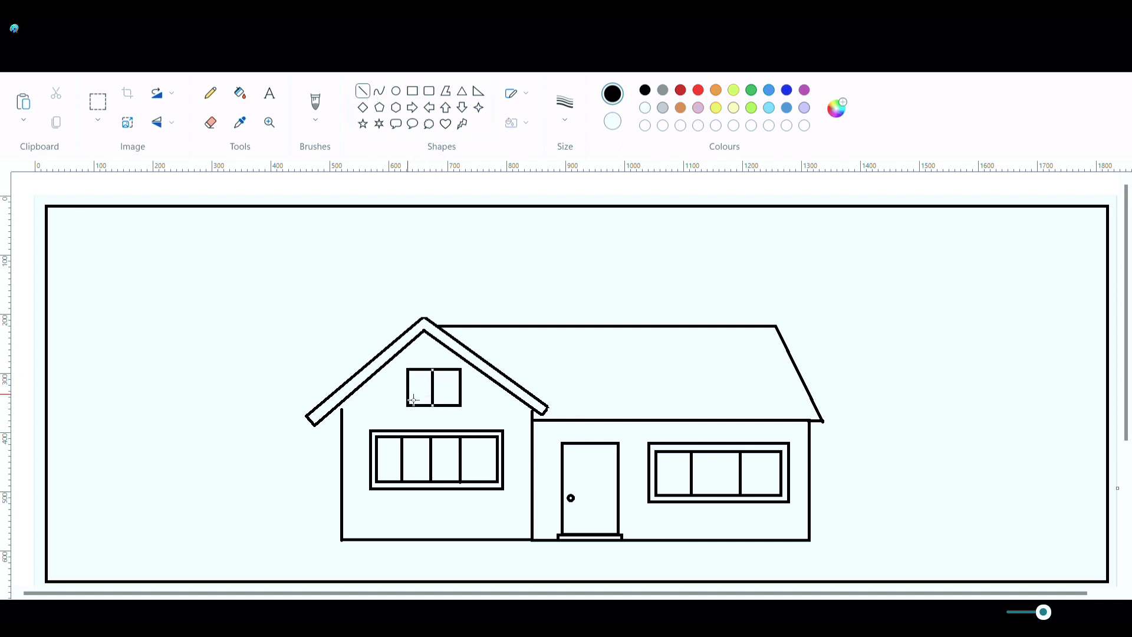
left_click_drag(407, 389, 462, 388)
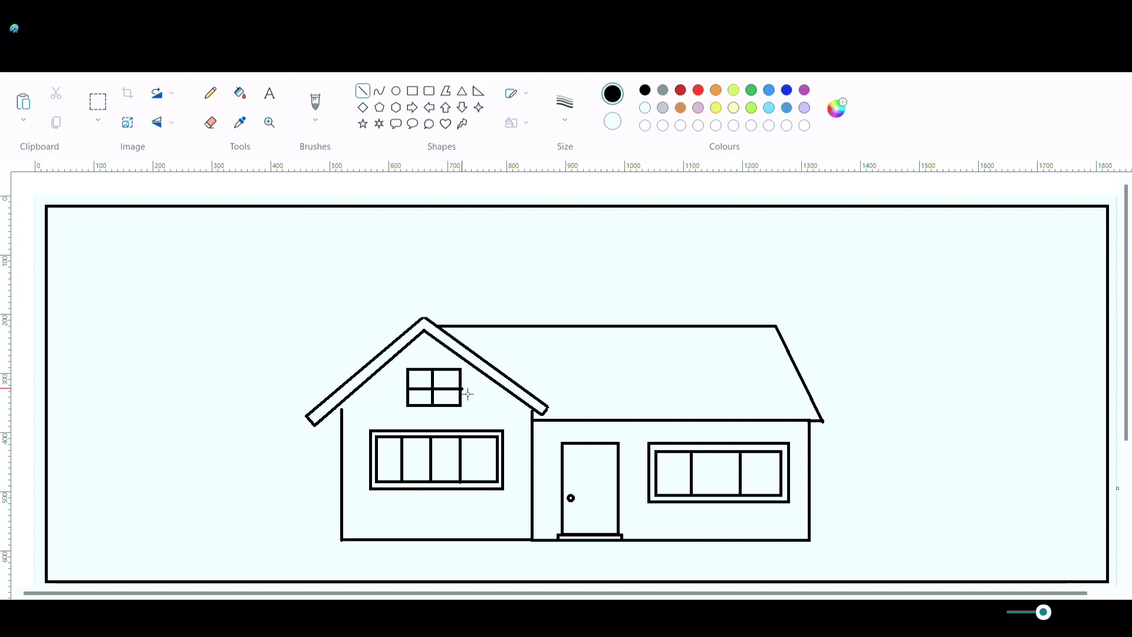
- Draw a chimney about 50 px wide on the side wing's roof ridge and top it with a wider, thin rectangular cap
left_click(418, 93)
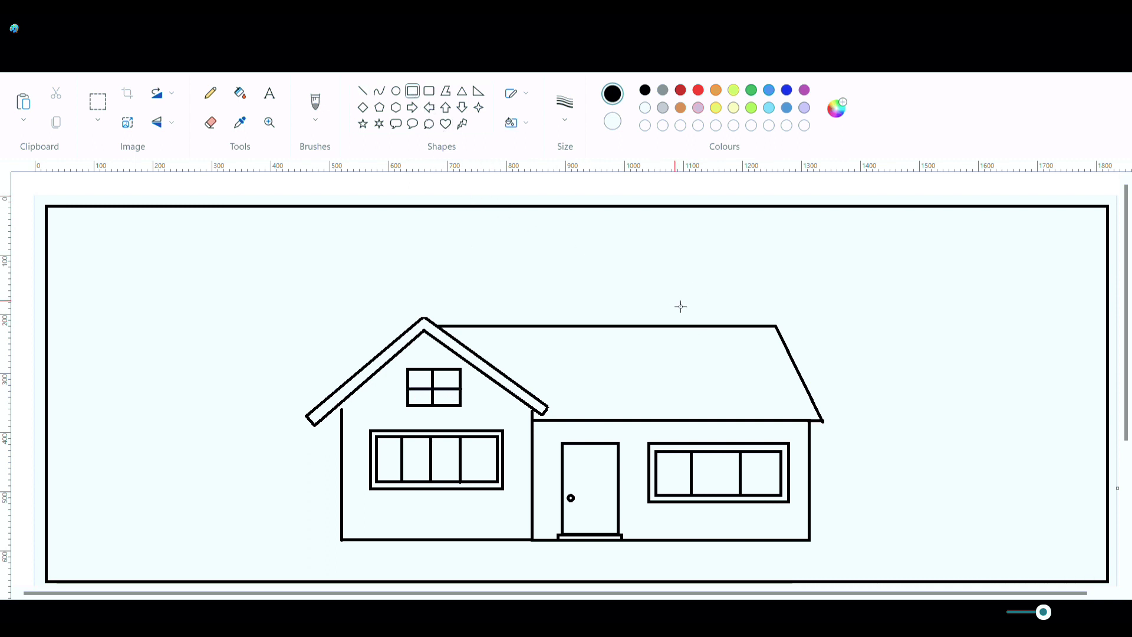
left_click_drag(683, 310, 713, 328)
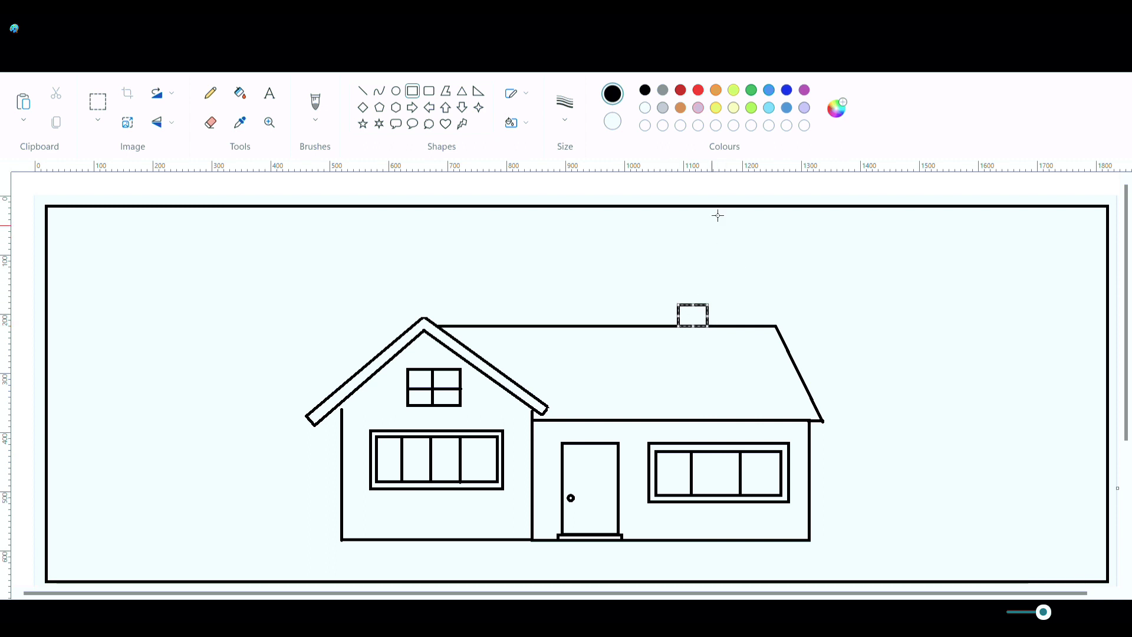
left_click(719, 196)
left_click_drag(673, 300, 723, 311)
left_click(720, 202)
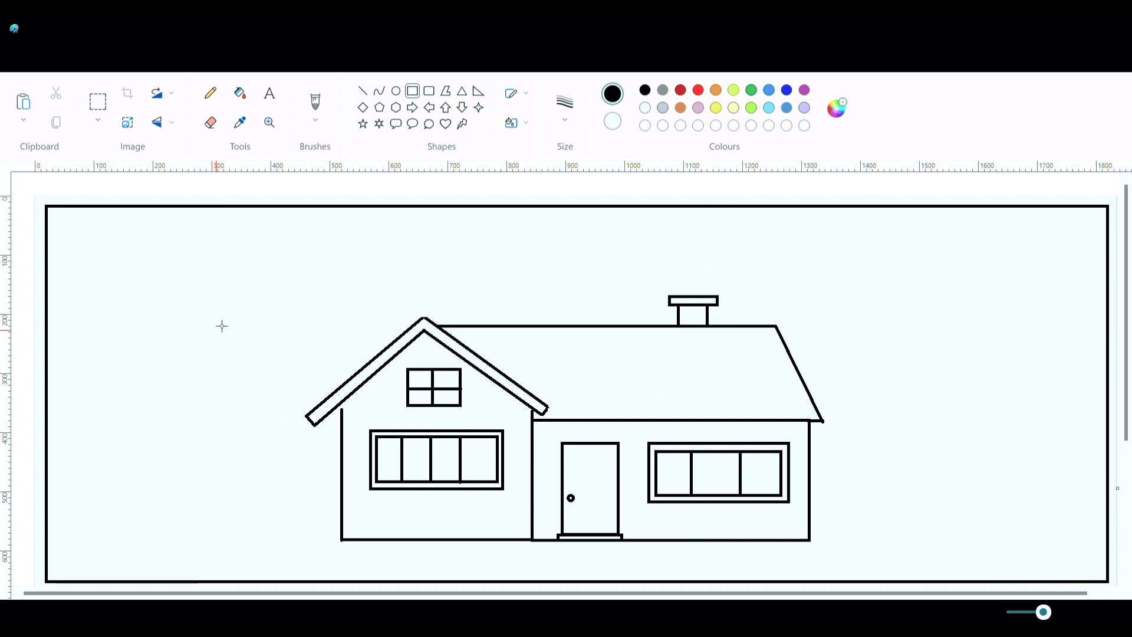
- Extend the front wall's outer vertical line up to the gable roof to close the gap
left_click(363, 91)
left_click_drag(346, 418, 343, 403)
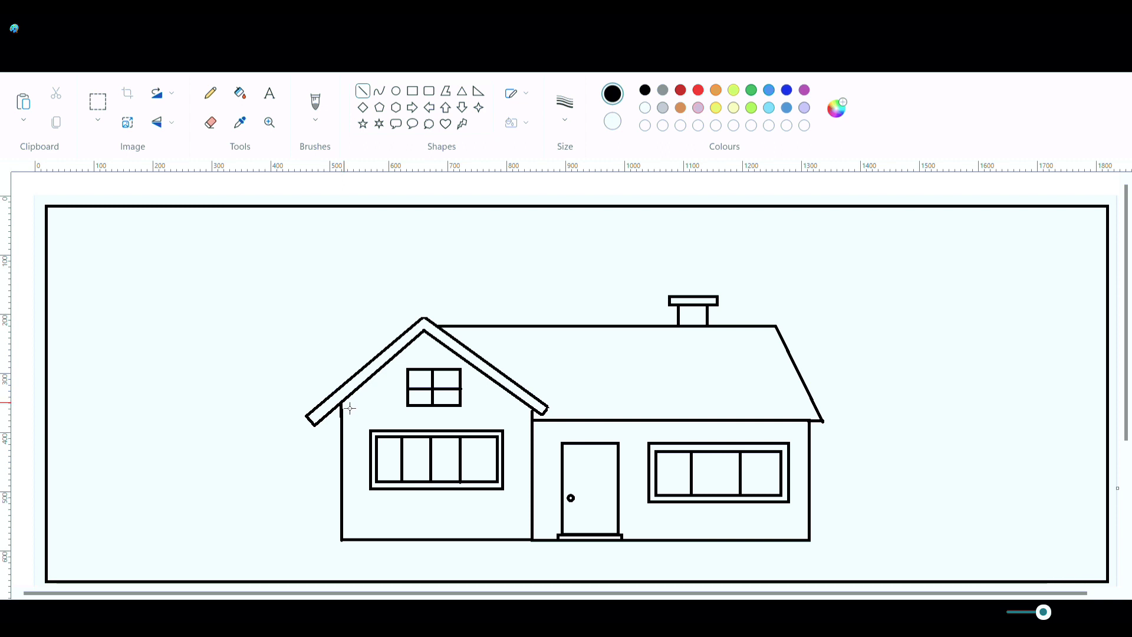
- Fill the gable front wall and the side wing's wall with pale yellow
left_click(734, 107)
left_click(243, 97)
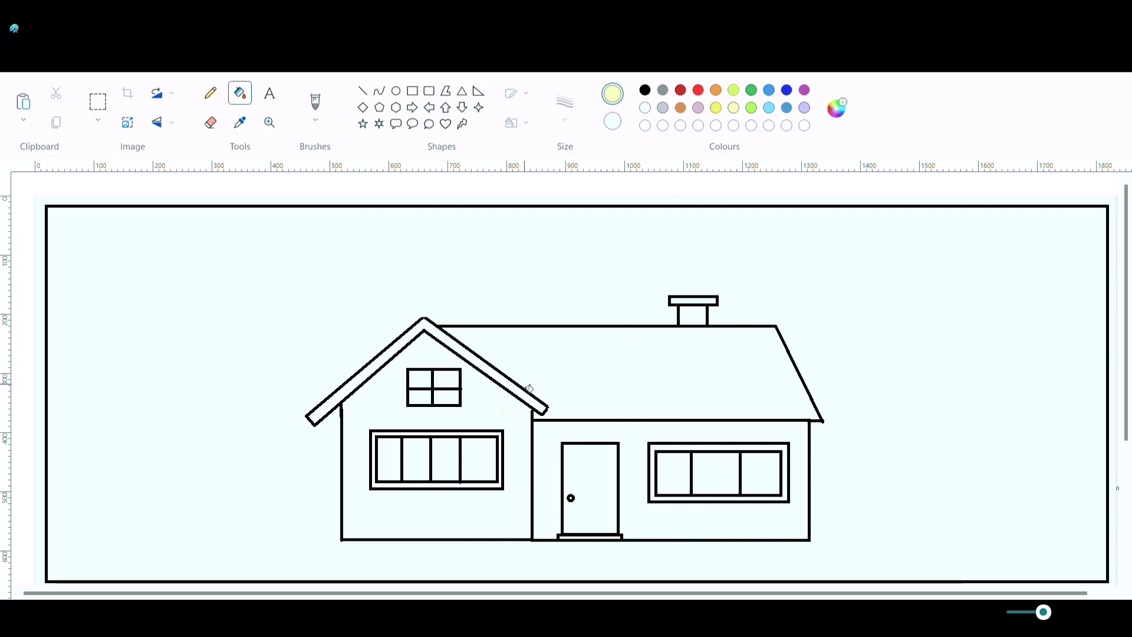
left_click(514, 419)
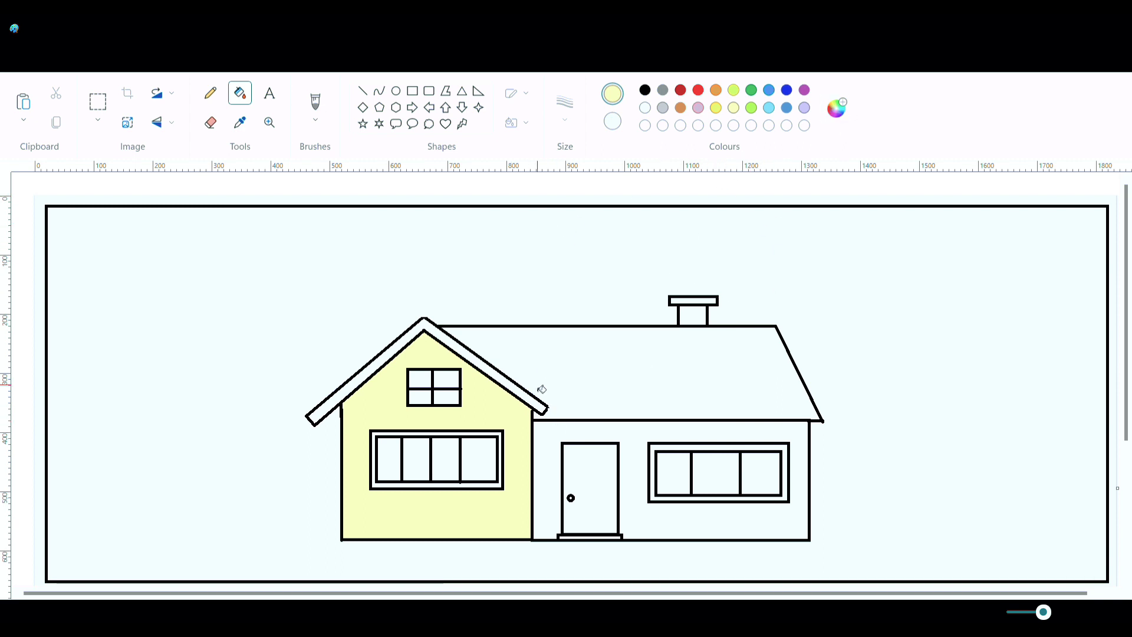
left_click(555, 473)
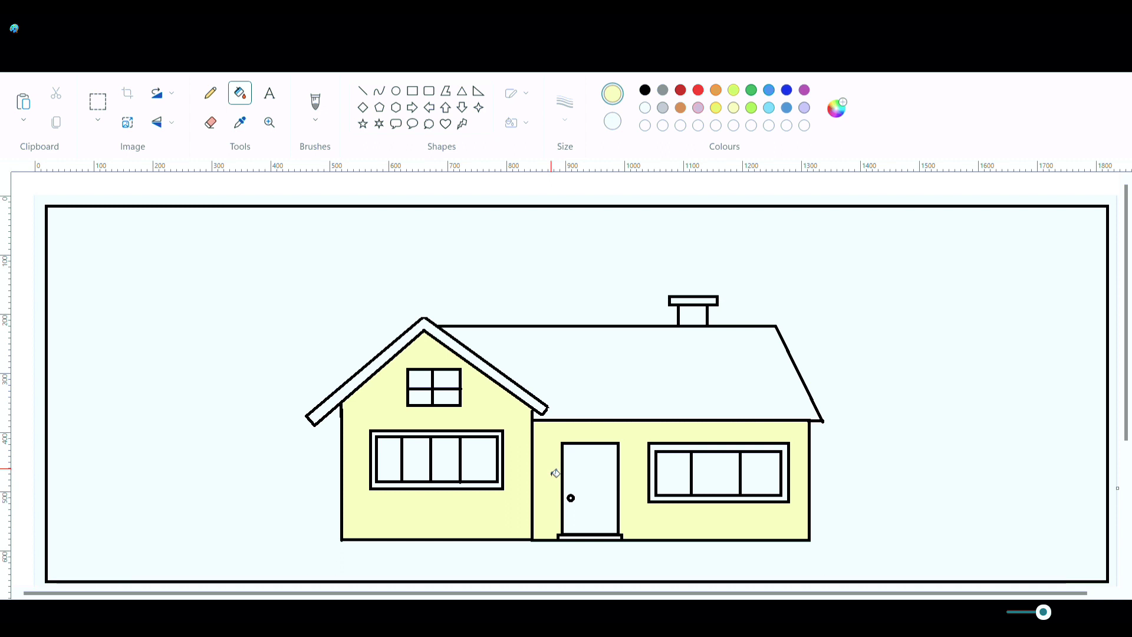
- Fill the side wing's roof and the sloping gable roof band with bright red
left_click(699, 90)
left_click(695, 346)
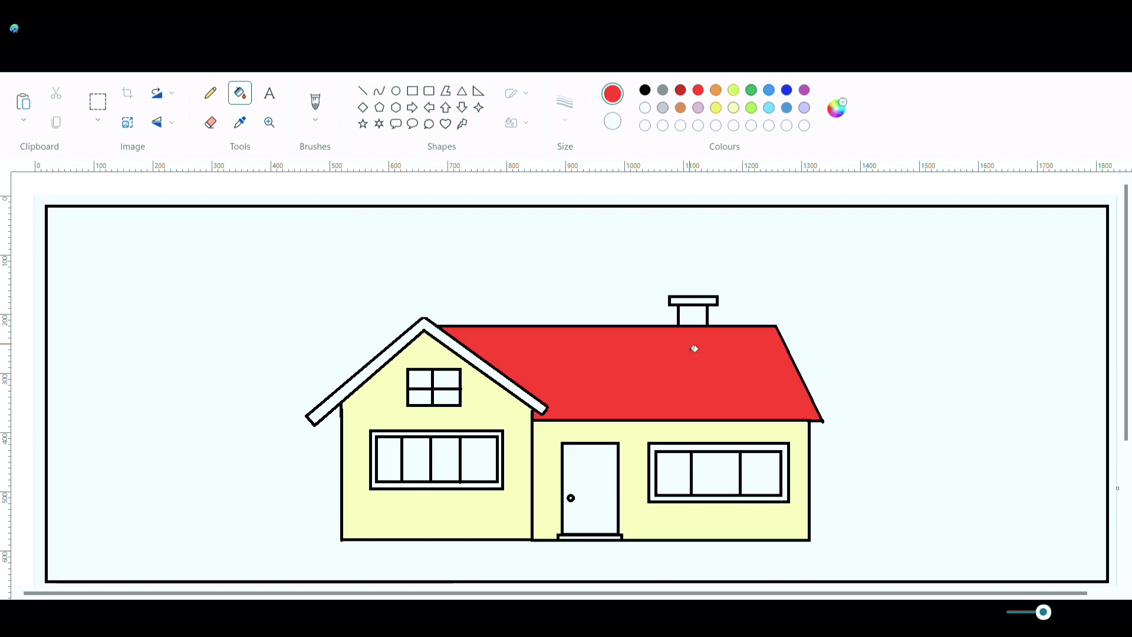
left_click(509, 390)
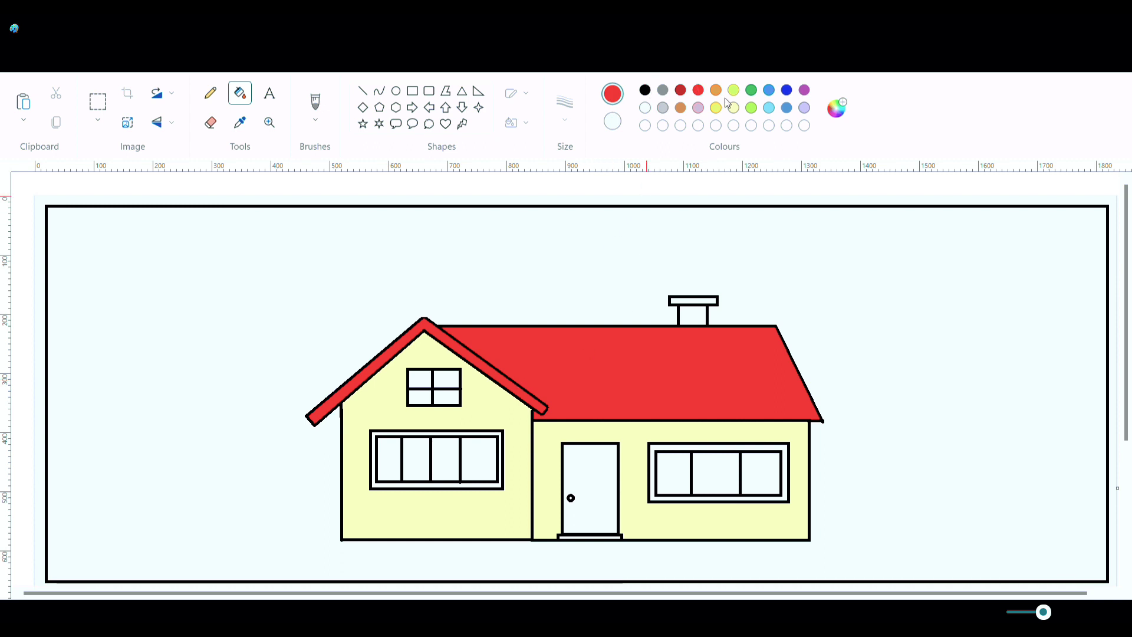
- Fill the chimney and its cap with light brown
left_click(680, 108)
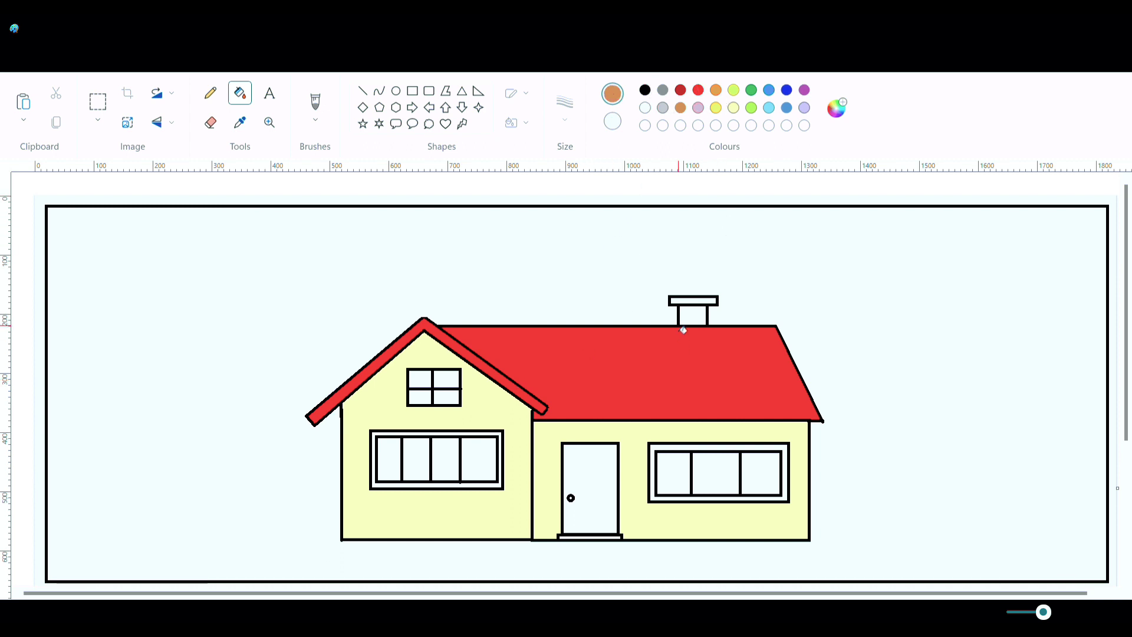
left_click(694, 319)
left_click(696, 303)
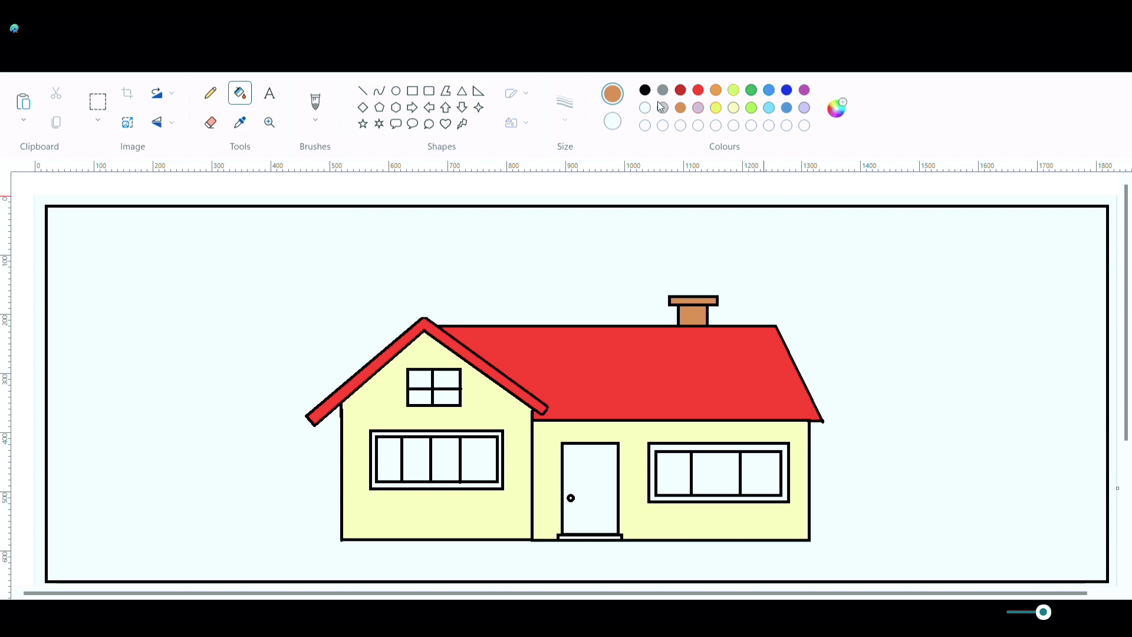
- Fill the three panes of the side wing's window with light blue, leaving its frame unfilled
left_click(769, 108)
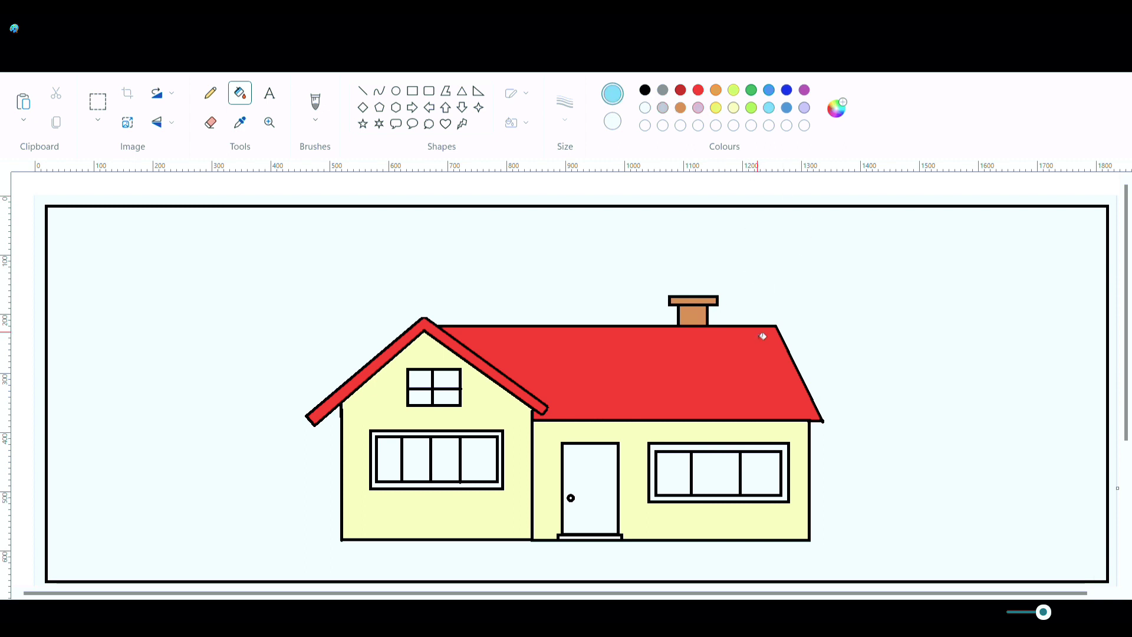
left_click(762, 495)
left_click(724, 484)
left_click(675, 485)
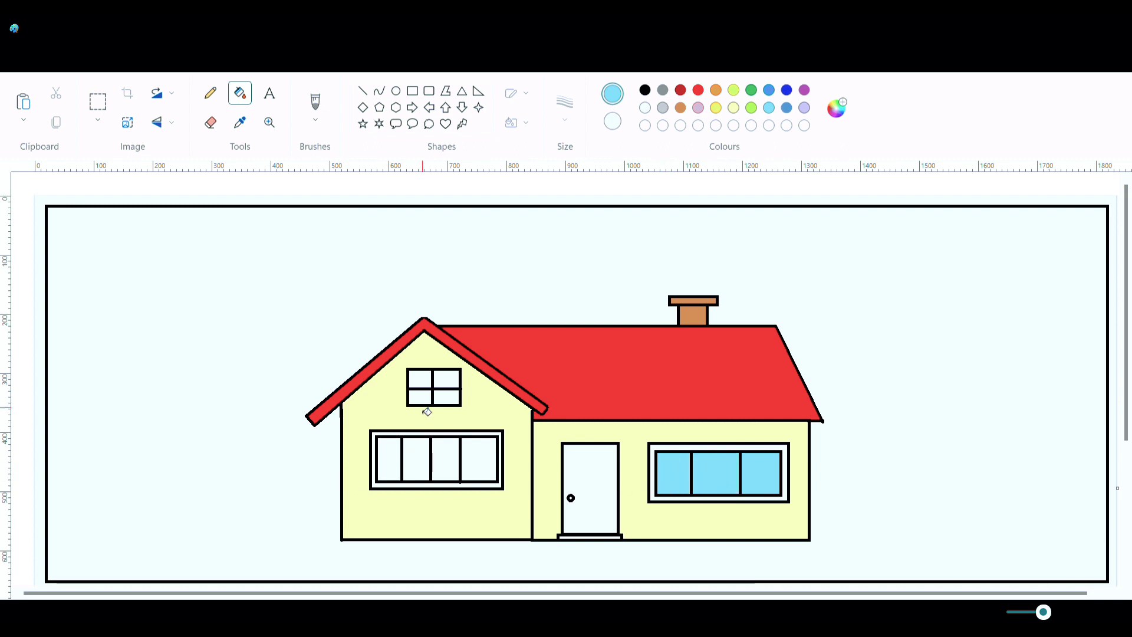
- Fill the four panes of the small gable window and the four panes of the window below it with light blue
left_click(421, 398)
left_click(420, 378)
left_click(448, 378)
left_click(448, 397)
left_click(395, 469)
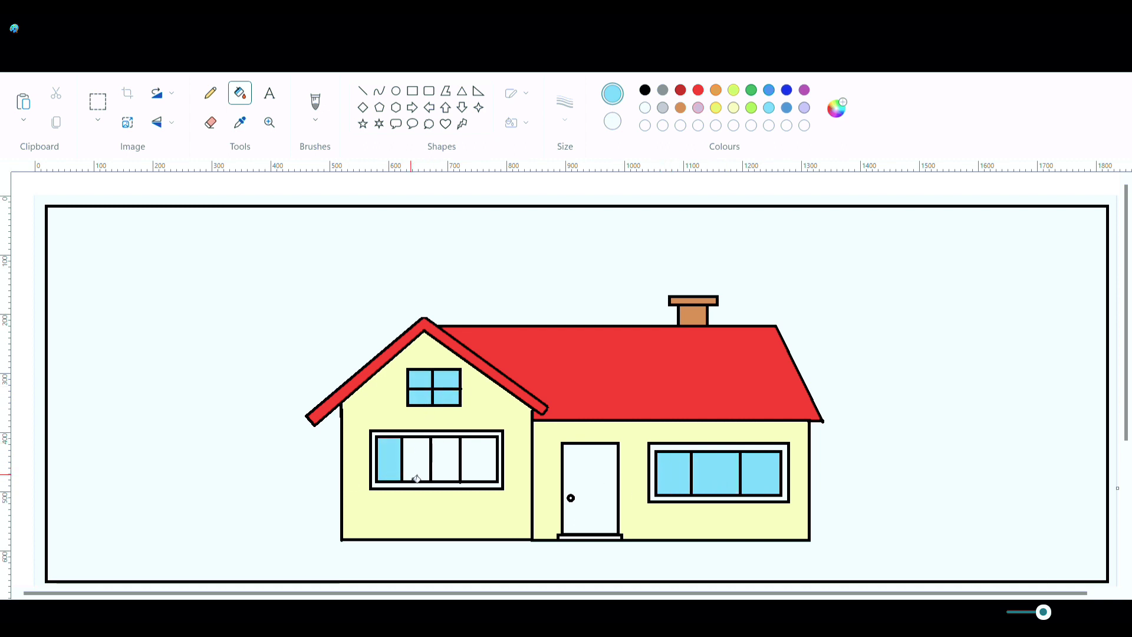
left_click(417, 478)
left_click(451, 465)
left_click(467, 467)
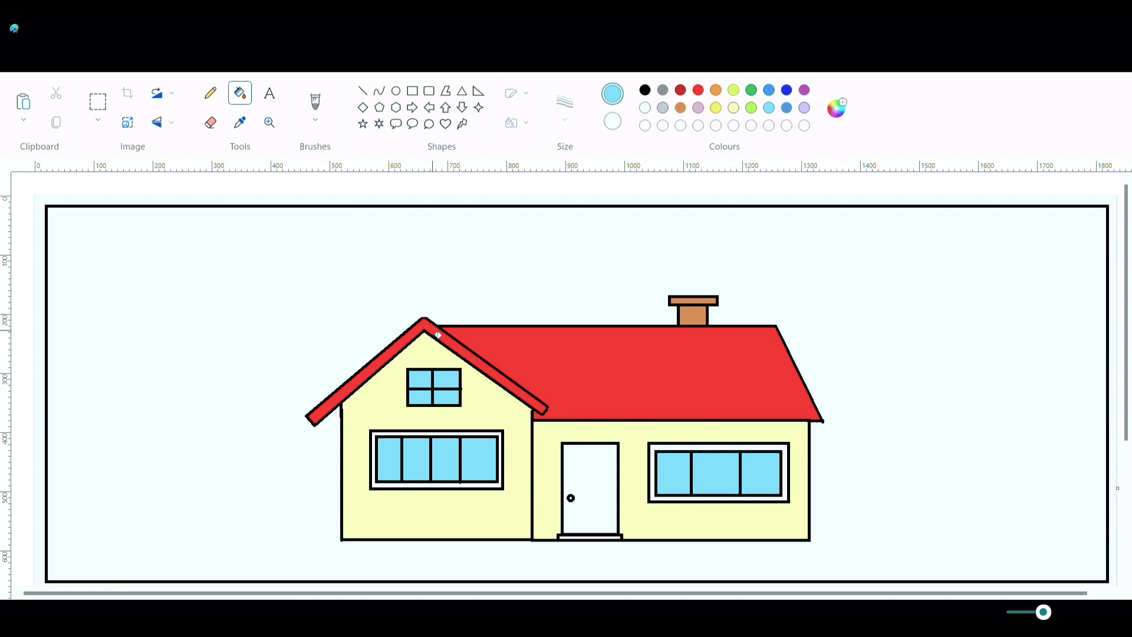
- Fill the door, the chimney and the chimney cap with dark red
left_click(681, 108)
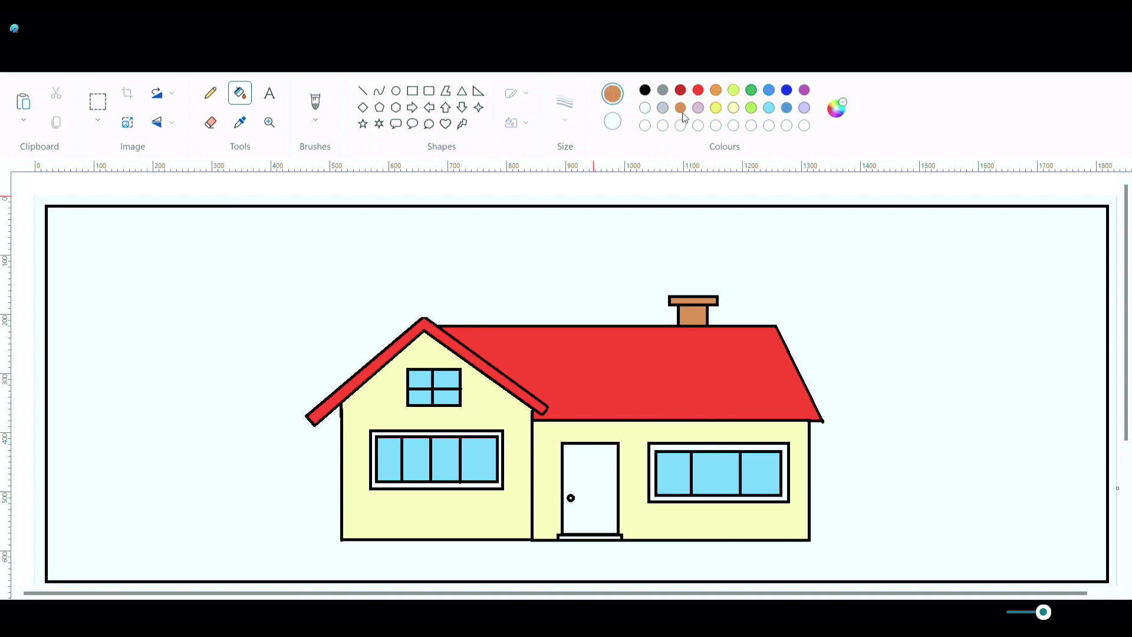
left_click(586, 523)
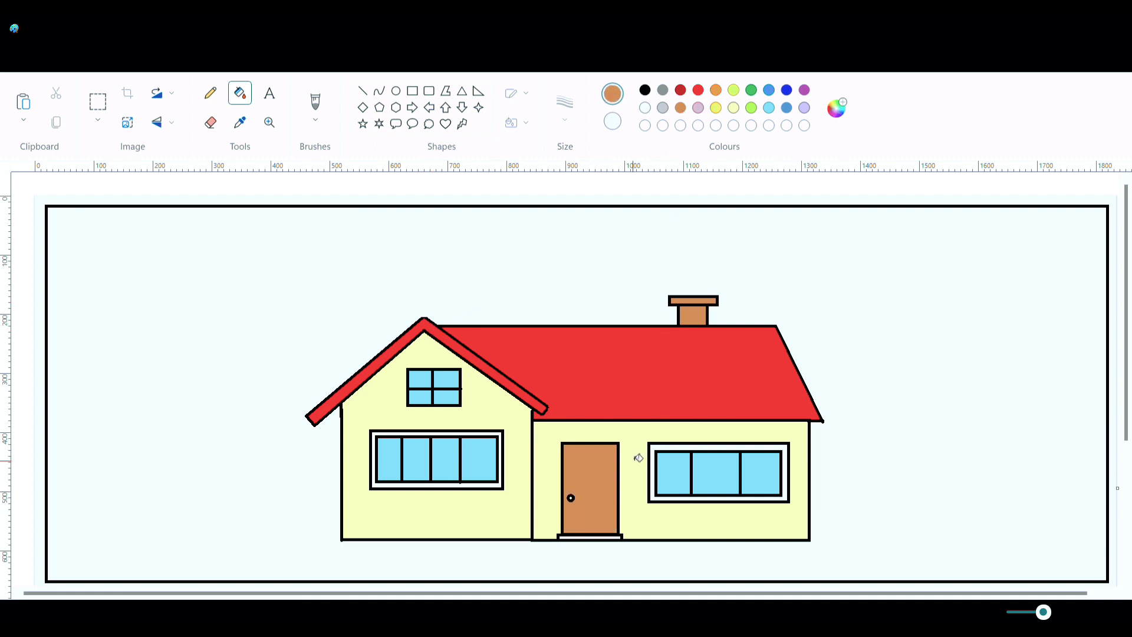
left_click(681, 90)
left_click(584, 497)
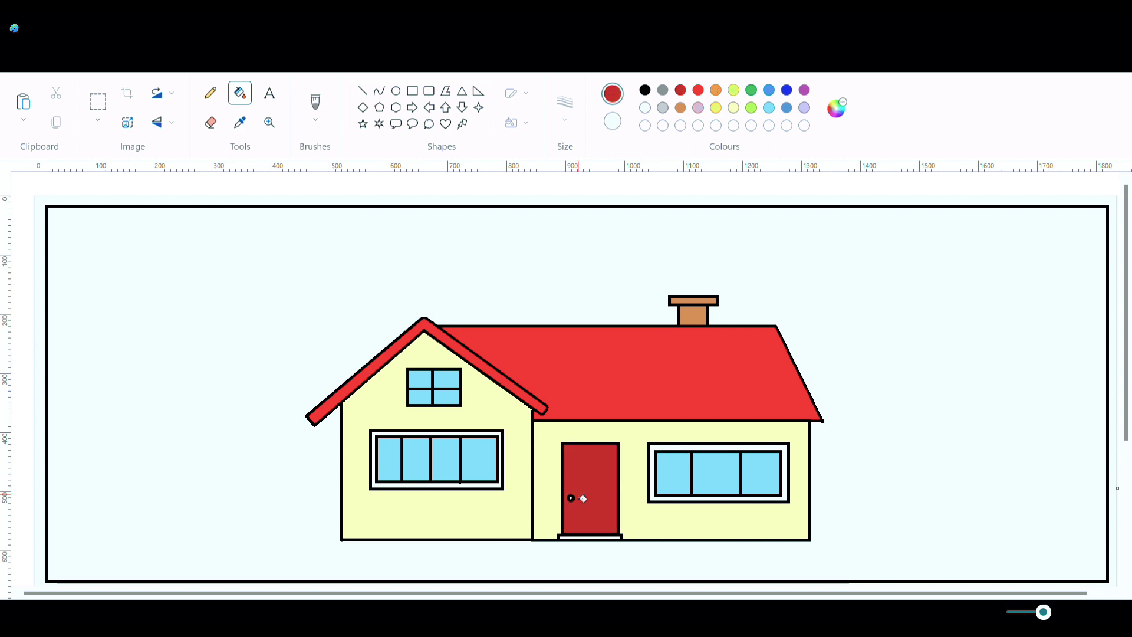
left_click(701, 321)
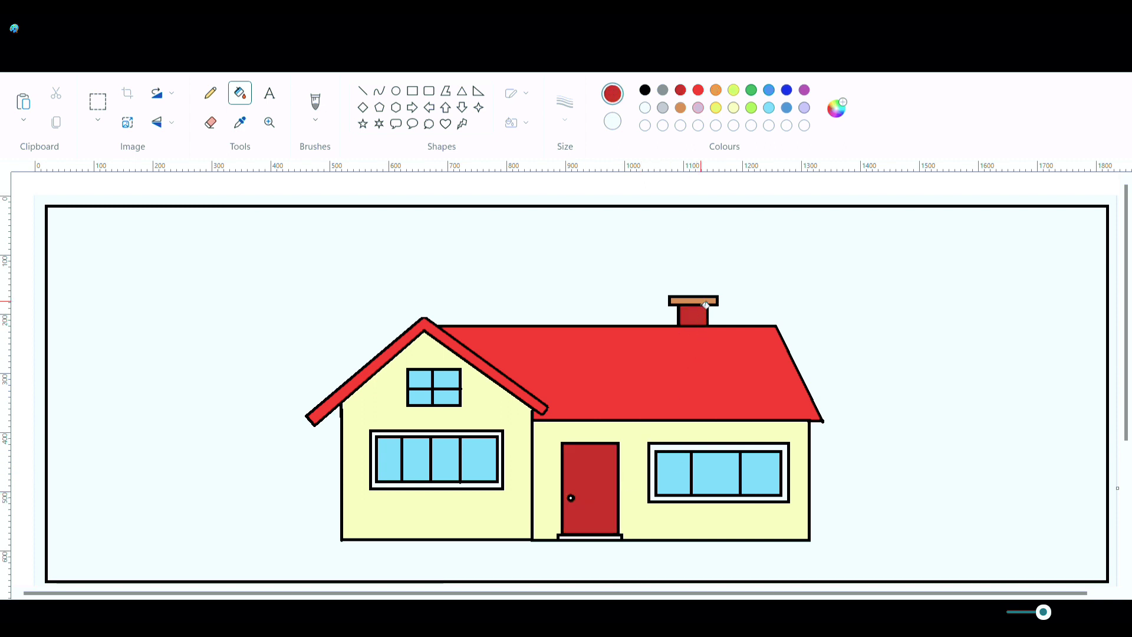
left_click(705, 302)
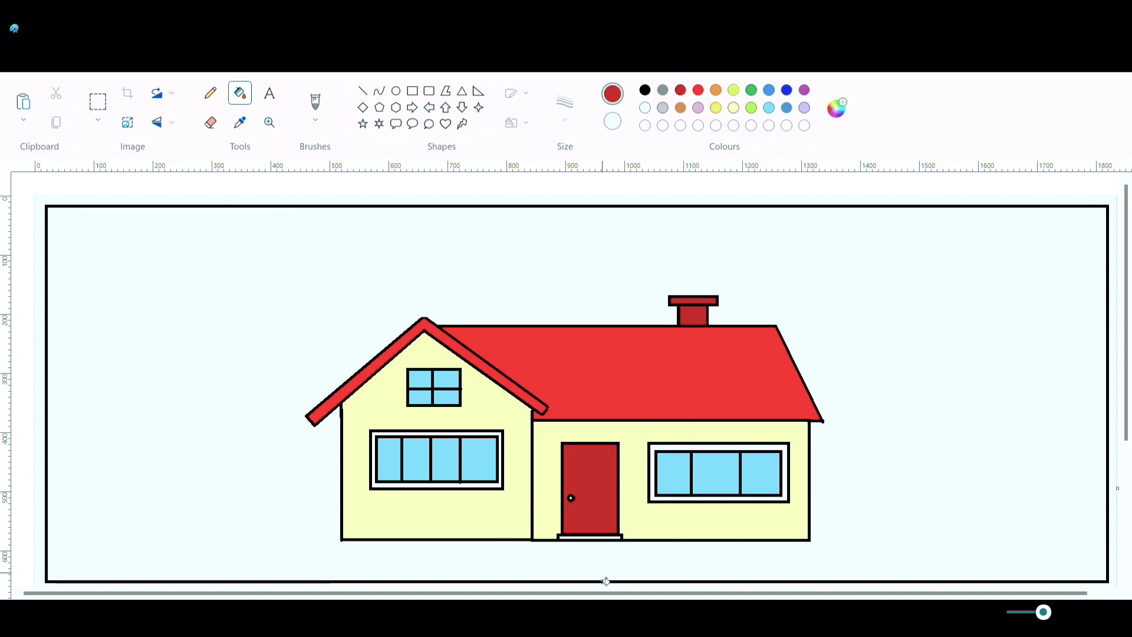
- Fill the thin doorstep under the door with light brown
left_click(681, 108)
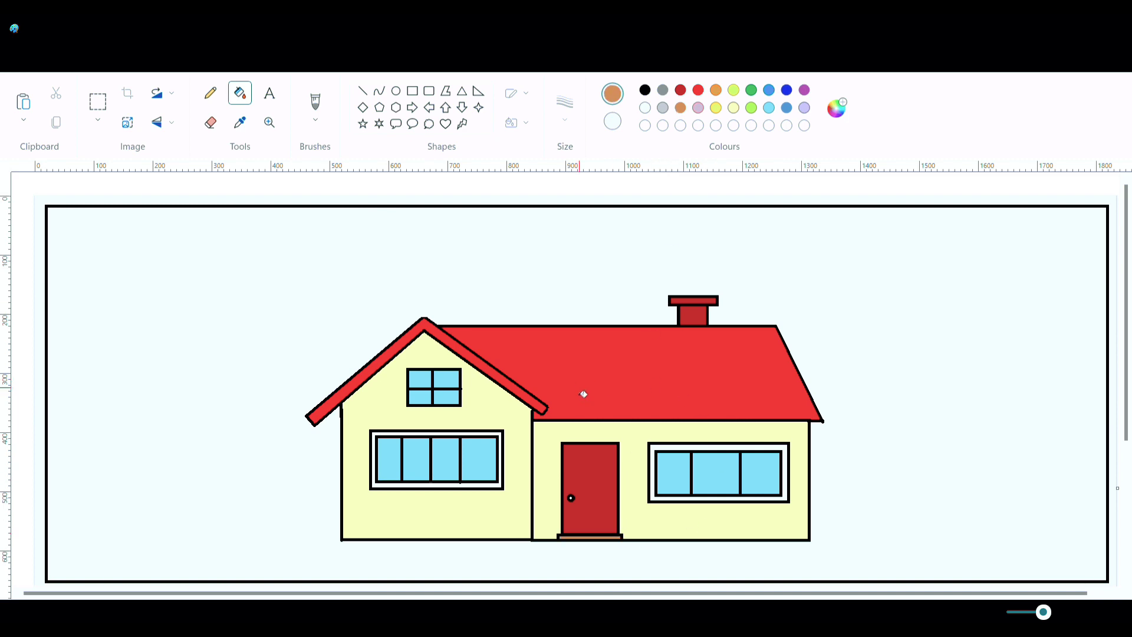